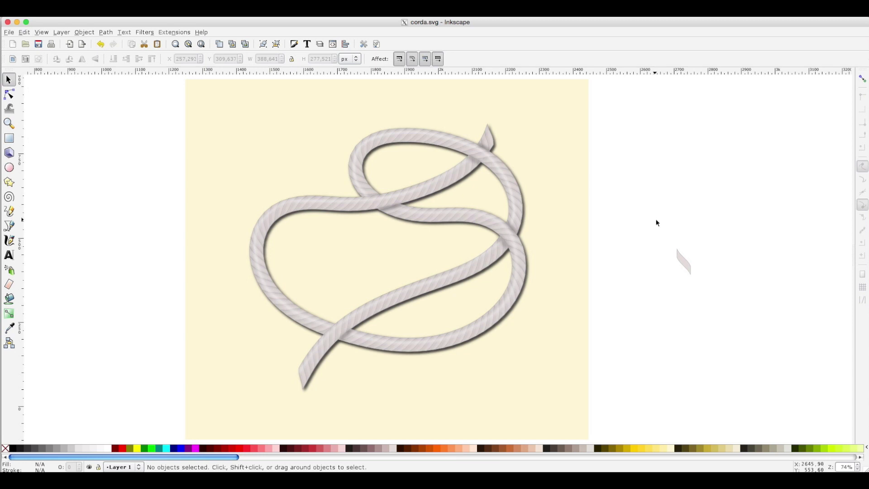
Zoom the blank page to 150% and enable snapping to cusp nodes and the grid
{"action": "left_click", "coordinate": [202, 45]}
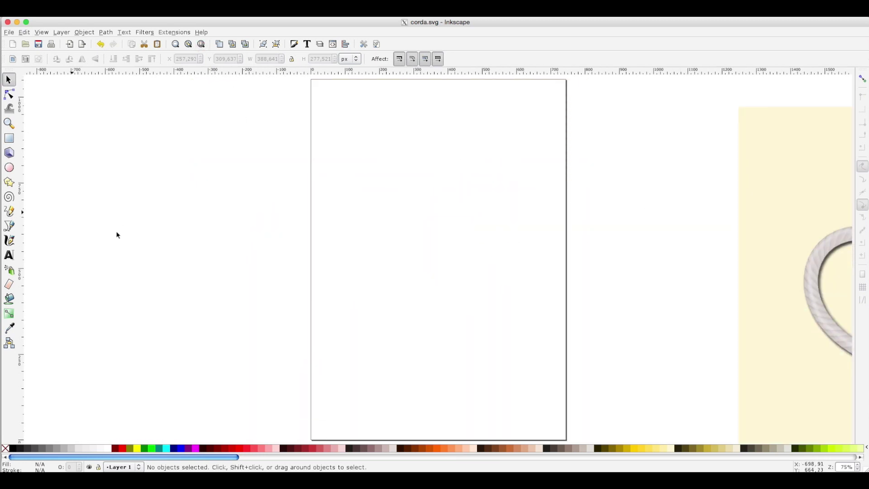
{"action": "key", "text": "plus"}
{"action": "key", "text": "plus"}
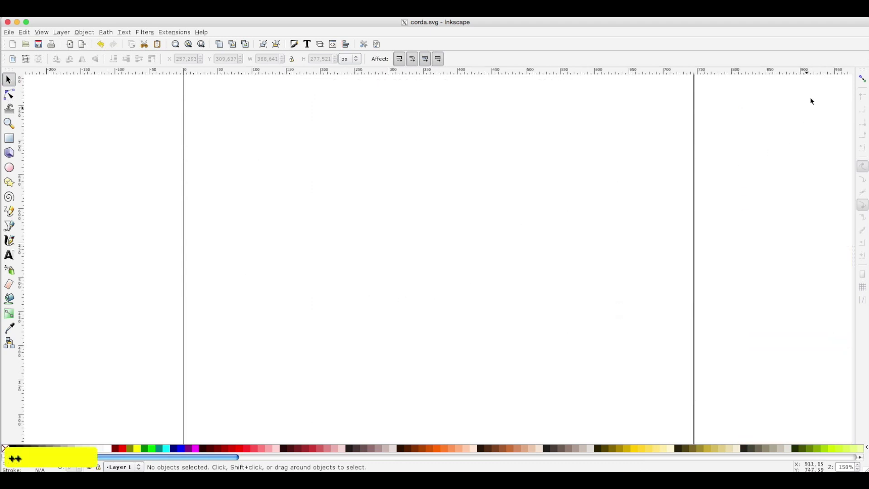
{"action": "left_click", "coordinate": [863, 80]}
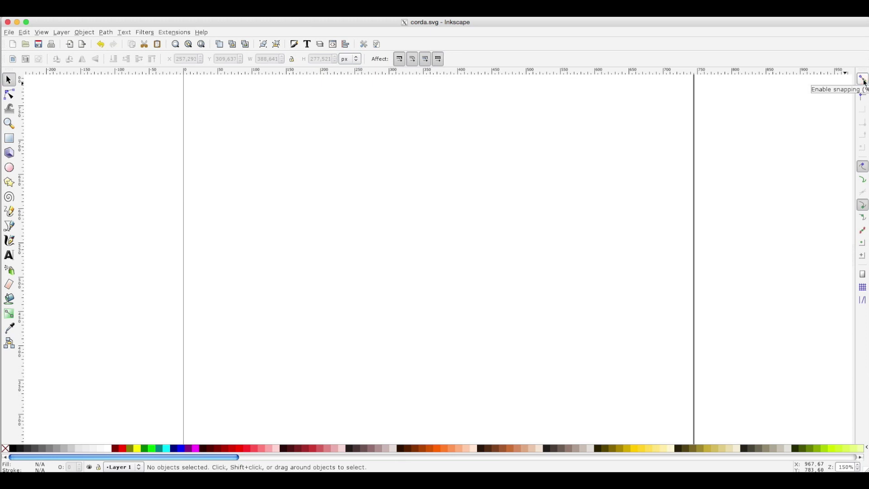
{"action": "left_click", "coordinate": [863, 205]}
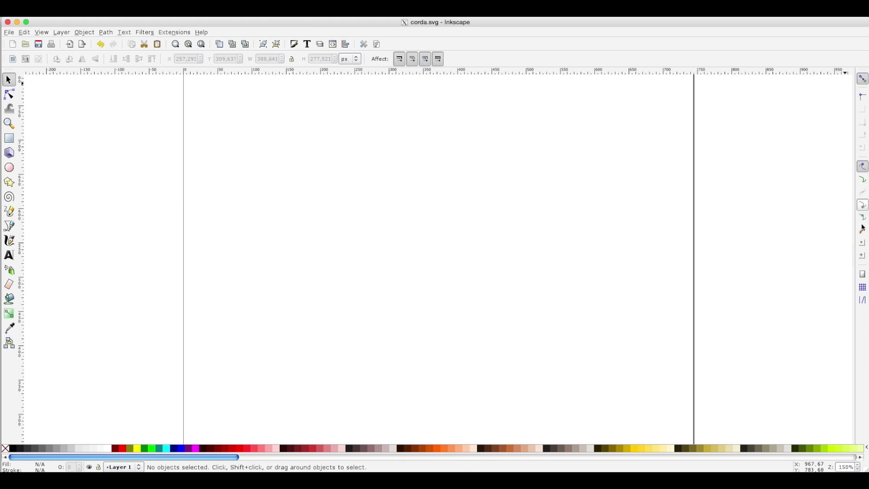
{"action": "left_click", "coordinate": [864, 286]}
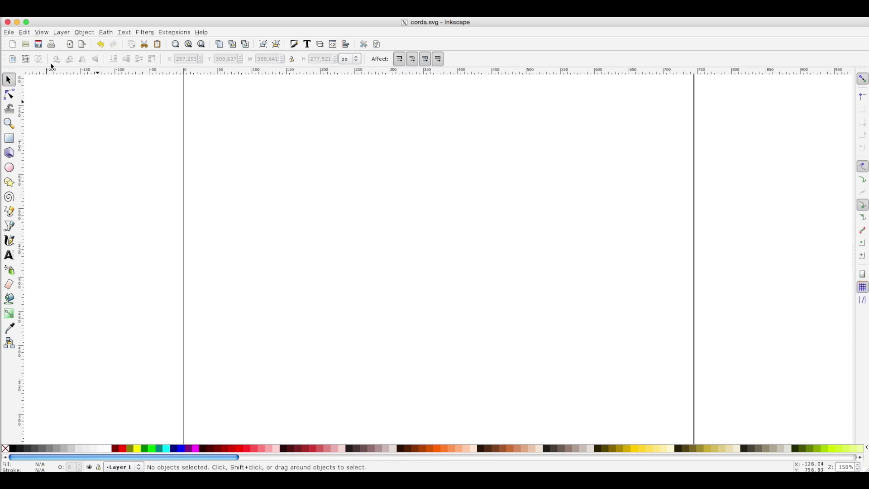
Show the grid over the canvas via View > Grid and pick the Bezier tool
{"action": "left_click", "coordinate": [25, 32]}
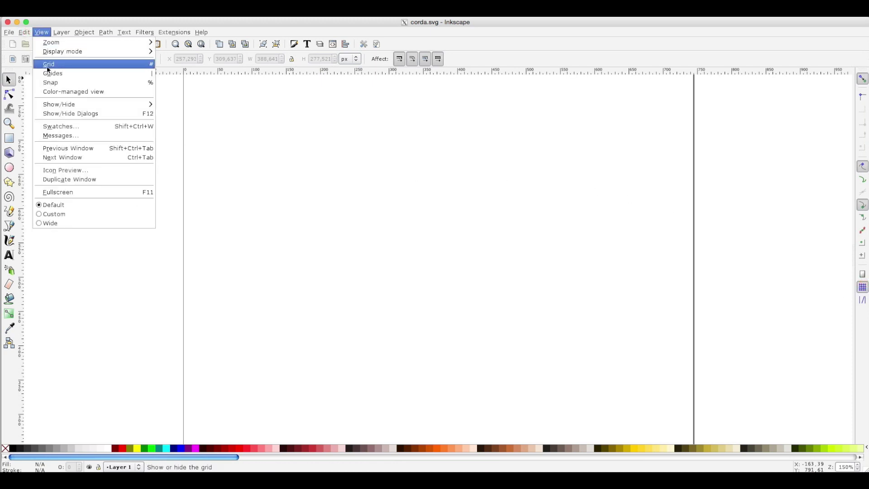
{"action": "left_click", "coordinate": [45, 64]}
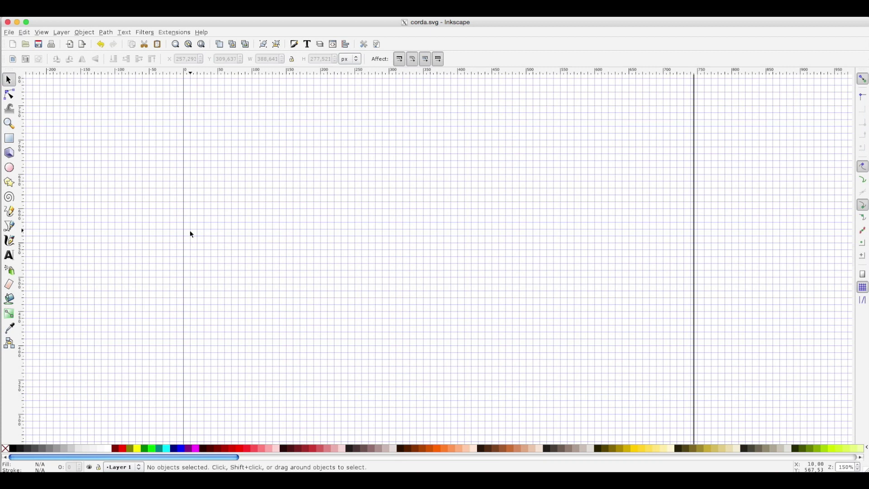
{"action": "left_click", "coordinate": [9, 226]}
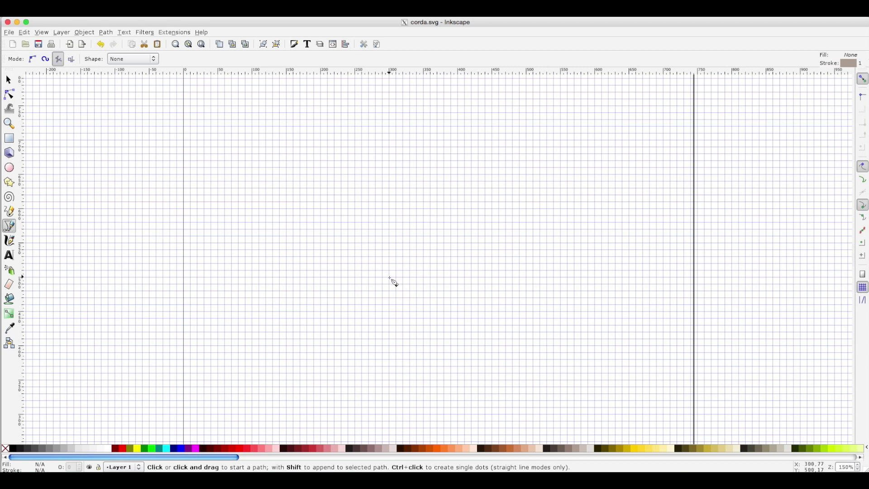
Draw a three-node right triangle on grid points, 90 × 110 px
{"action": "left_click", "coordinate": [389, 277]}
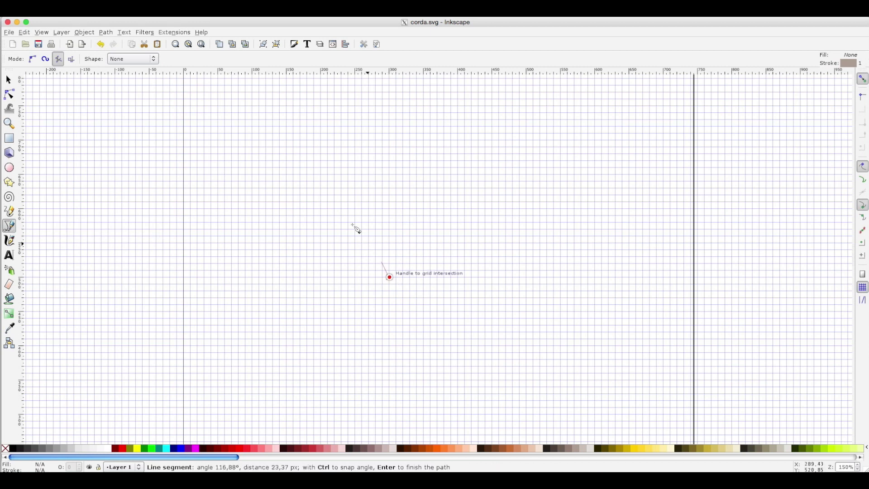
{"action": "left_click", "coordinate": [327, 202]}
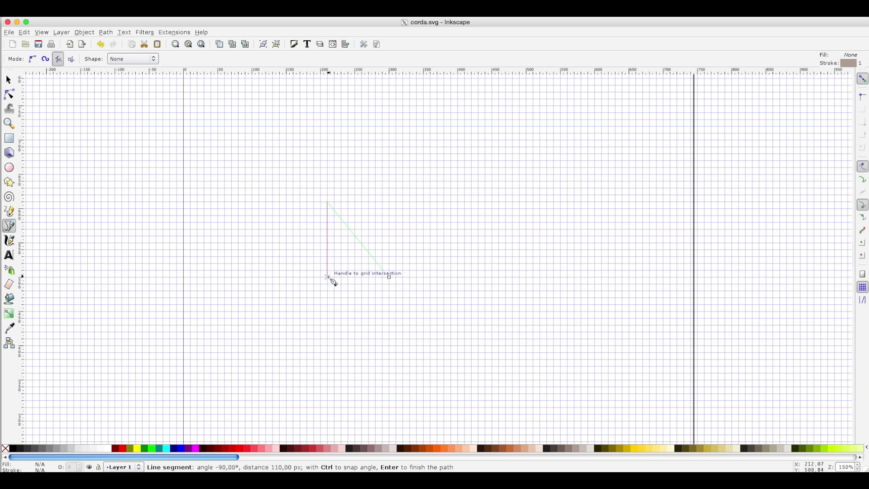
{"action": "double_click", "coordinate": [327, 278]}
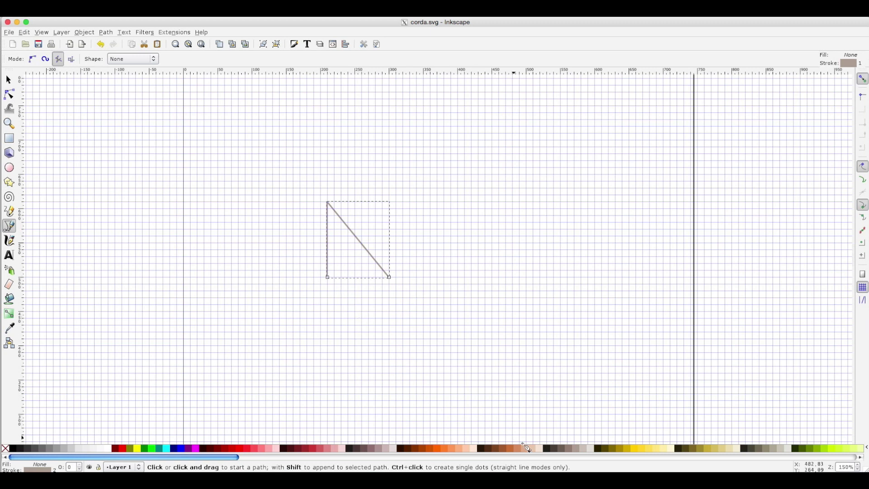
Fill the triangle pale pink #F4E3D7 and remove its stroke
{"action": "left_click", "coordinate": [541, 448], "text": "shift"}
{"action": "left_click", "coordinate": [542, 448]}
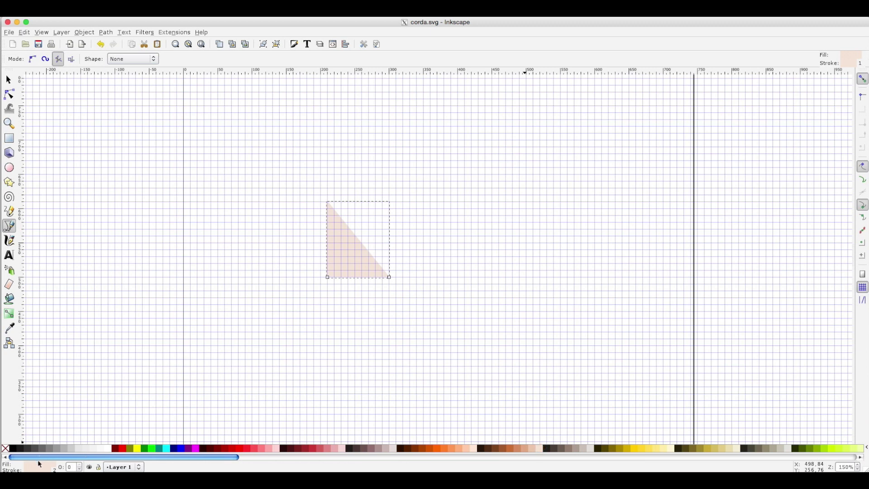
{"action": "right_click", "coordinate": [39, 471]}
{"action": "left_click", "coordinate": [50, 465]}
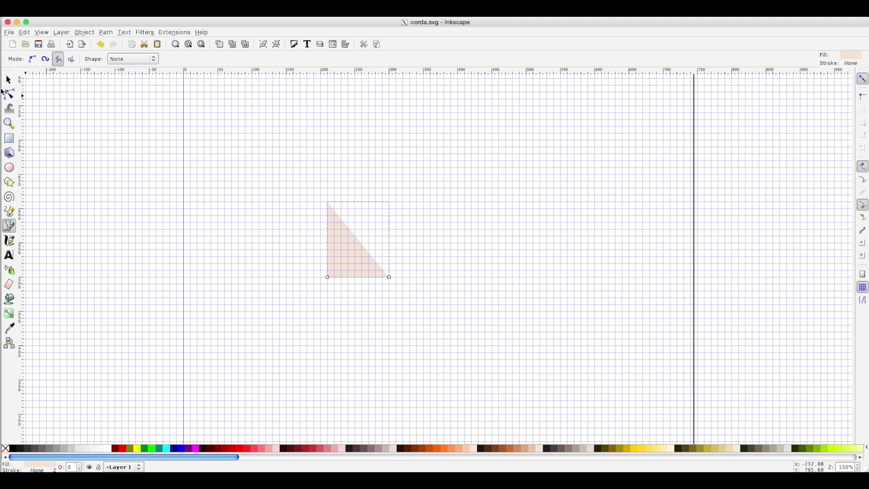
{"action": "left_click", "coordinate": [9, 79]}
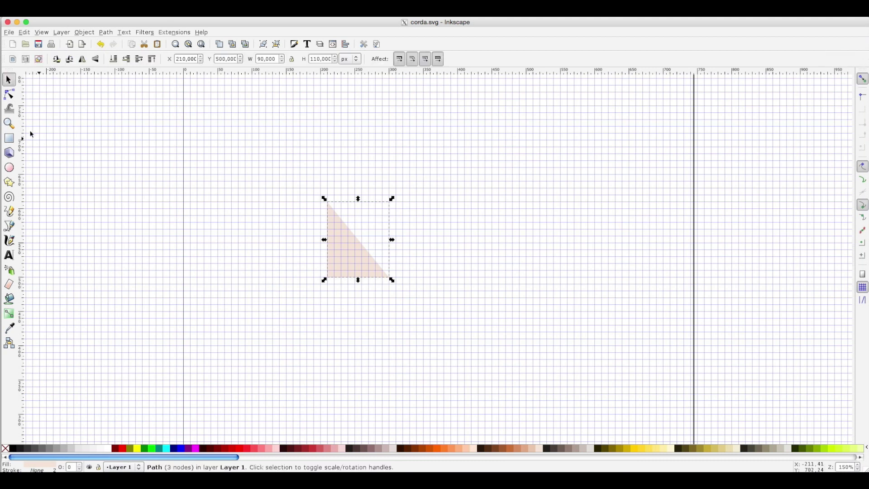
Bend the triangle's slanted edge into an inward curve and turn snapping off
{"action": "left_click", "coordinate": [14, 98]}
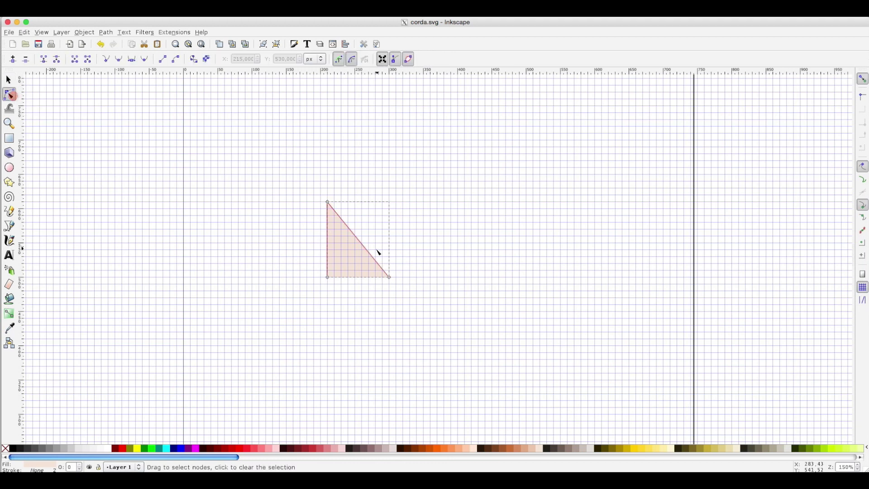
{"action": "left_click_drag", "start_coordinate": [357, 245], "coordinate": [353, 245]}
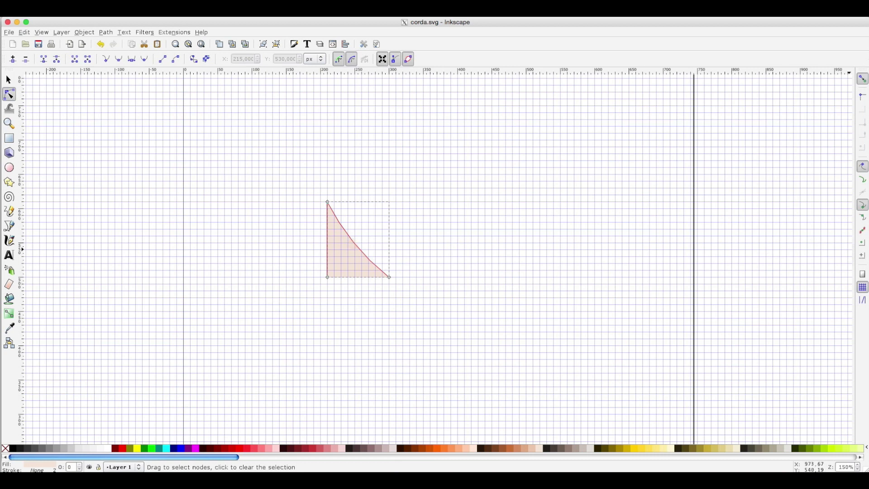
{"action": "left_click", "coordinate": [864, 80]}
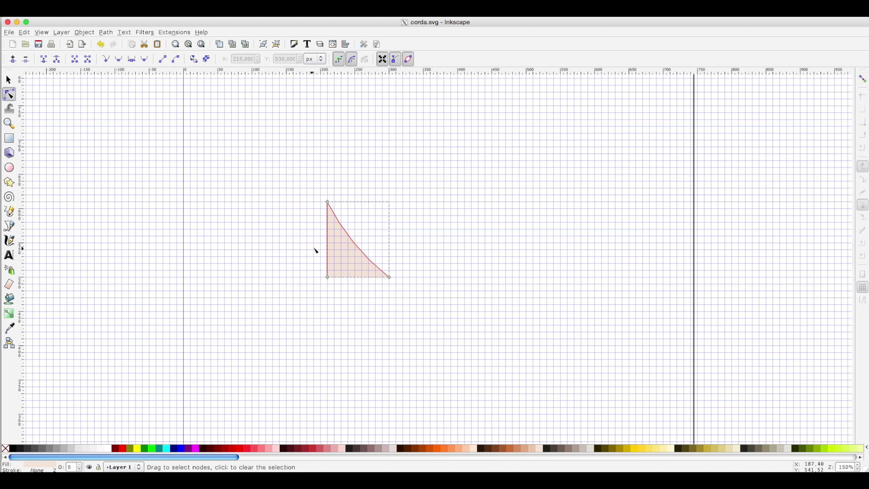
Add a middle node on the left edge, nudge it 6 px left and make it smooth
{"action": "left_click_drag", "start_coordinate": [320, 182], "coordinate": [346, 307]}
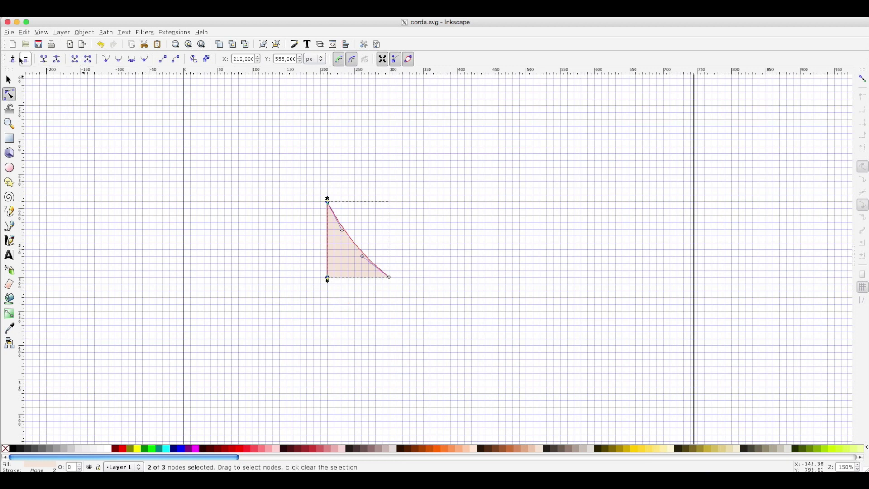
{"action": "left_click", "coordinate": [14, 60]}
{"action": "left_click", "coordinate": [301, 234]}
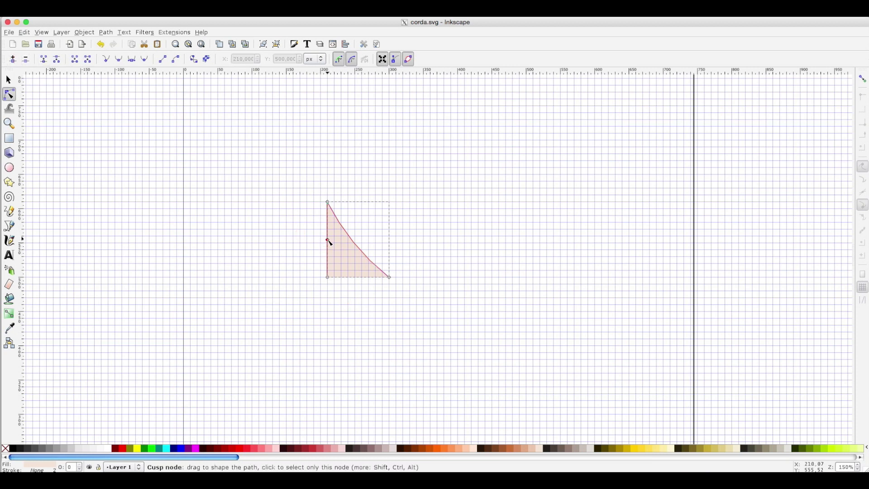
{"action": "left_click_drag", "start_coordinate": [328, 240], "coordinate": [324, 240]}
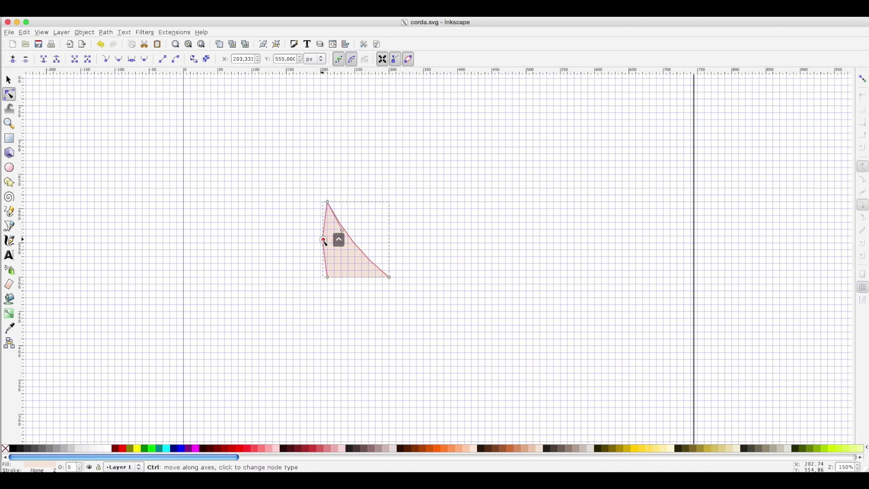
{"action": "left_click", "coordinate": [131, 59]}
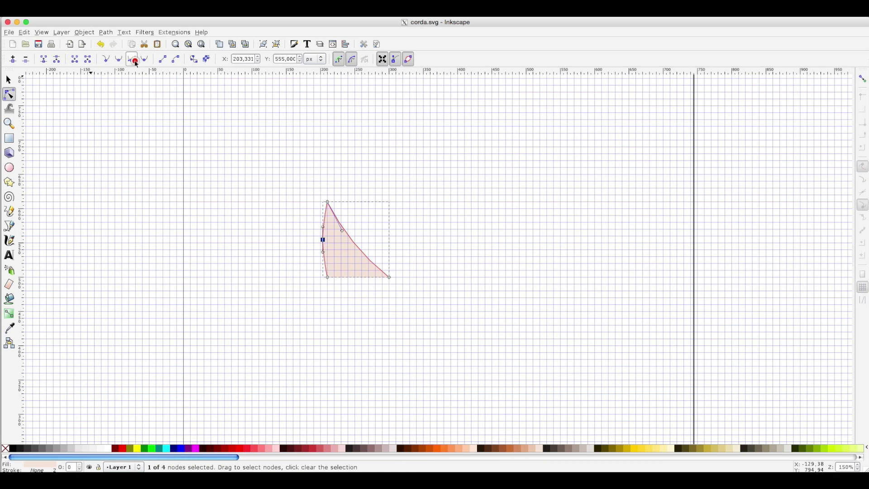
{"action": "left_click", "coordinate": [13, 83]}
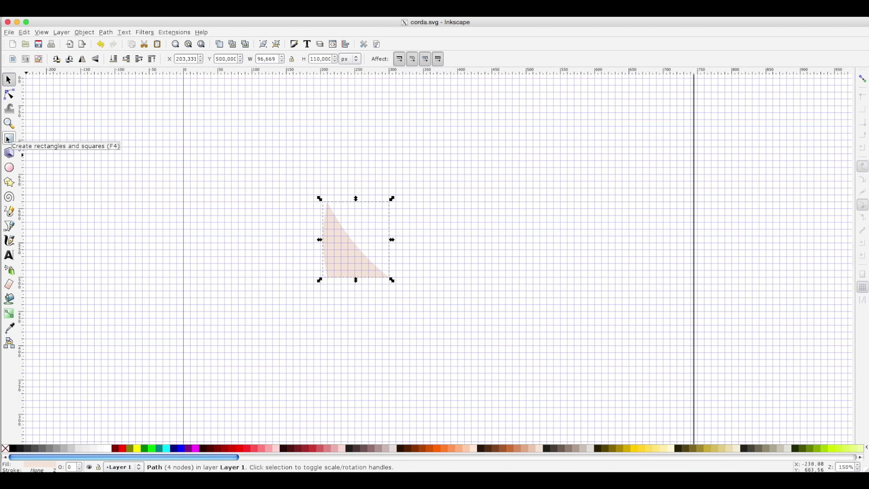
With snapping on, draw a 90 × 110 px red rectangle over the triangle
{"action": "left_click", "coordinate": [88, 210]}
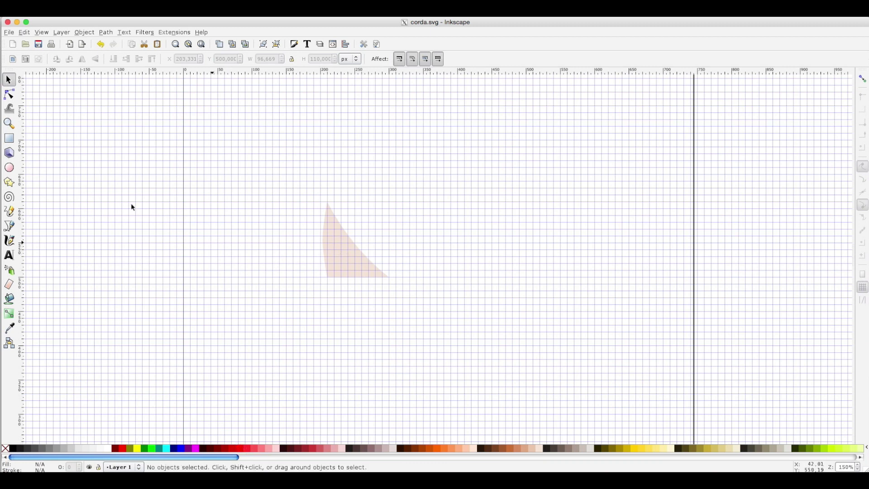
{"action": "left_click", "coordinate": [13, 142]}
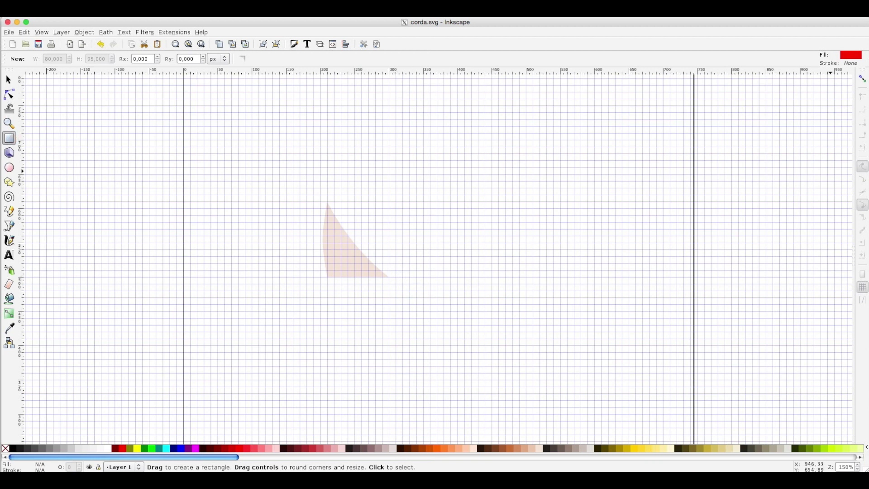
{"action": "left_click", "coordinate": [864, 79]}
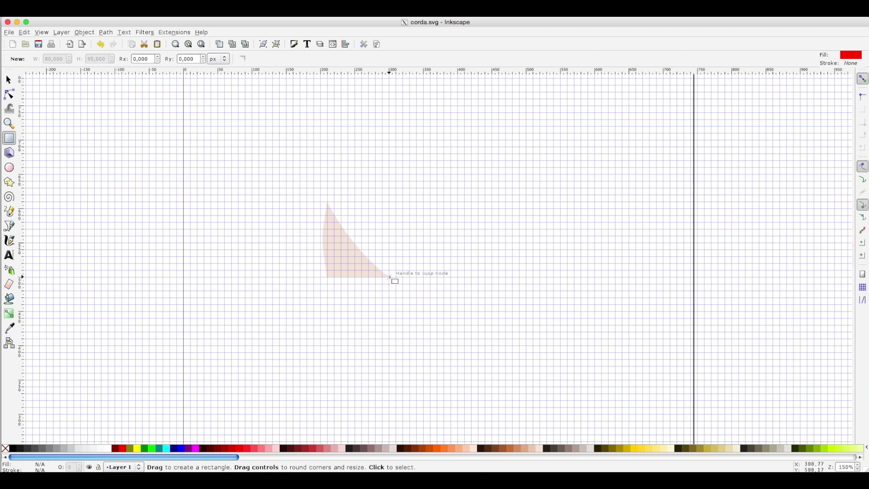
{"action": "left_click_drag", "start_coordinate": [389, 277], "coordinate": [328, 203]}
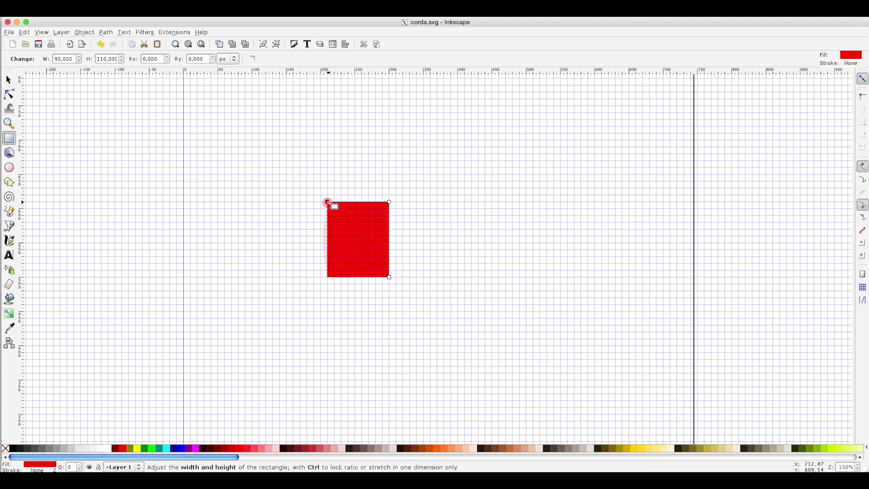
Convert the red rectangle to a path and lower it beneath the pink curve
{"action": "left_click", "coordinate": [105, 32]}
{"action": "left_click", "coordinate": [105, 42]}
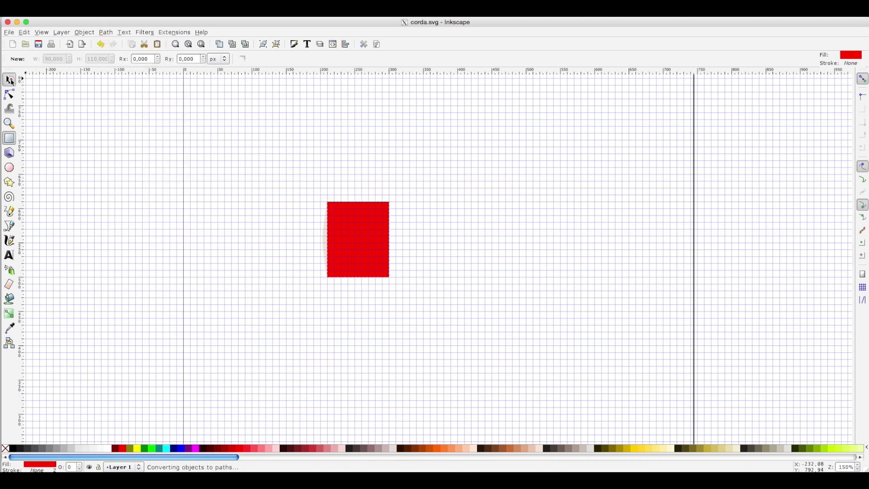
{"action": "left_click", "coordinate": [8, 80]}
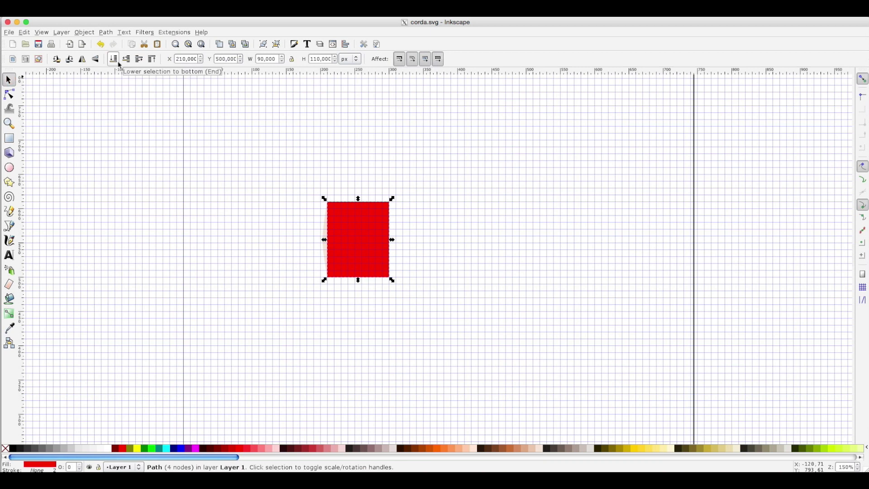
{"action": "left_click", "coordinate": [120, 65]}
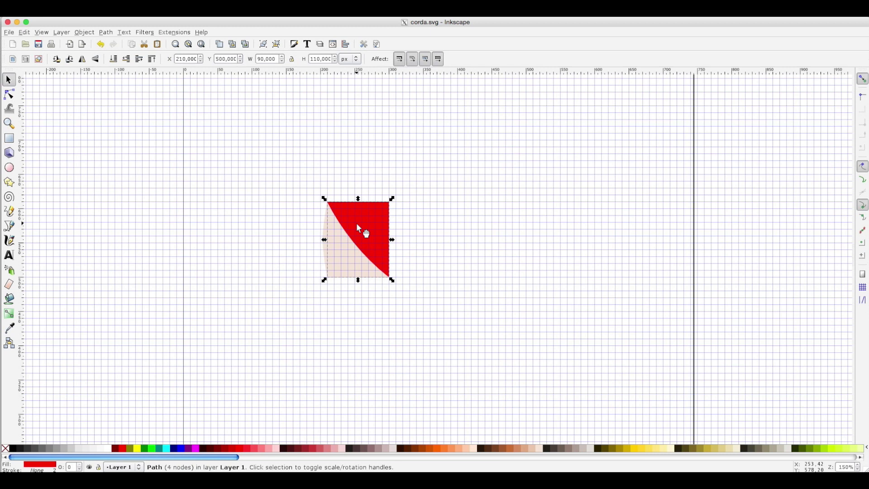
{"action": "left_click", "coordinate": [325, 247]}
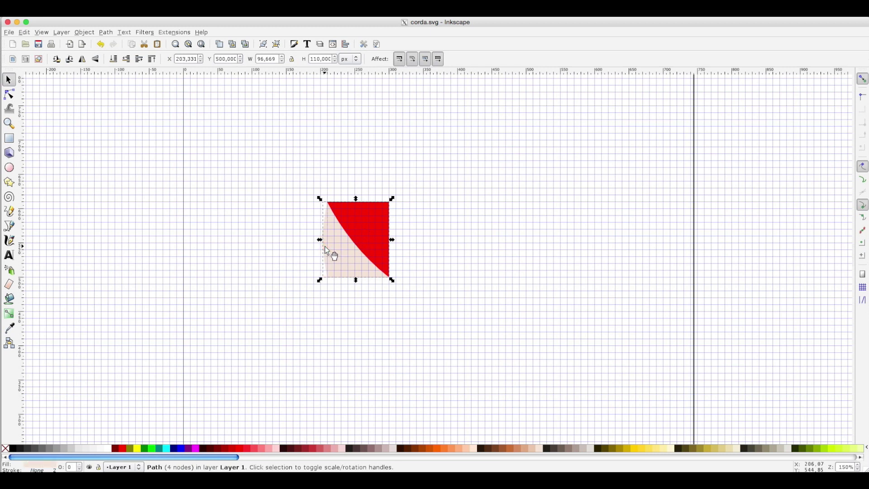
Subtract a duplicate of the pink curve from the red shape and move the wedge below
{"action": "key", "text": "ctrl+d"}
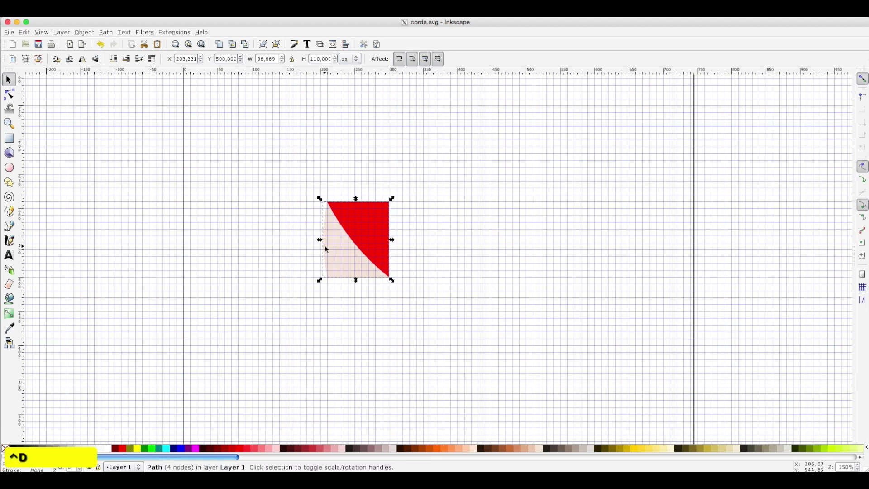
{"action": "left_click", "coordinate": [385, 221], "text": "shift"}
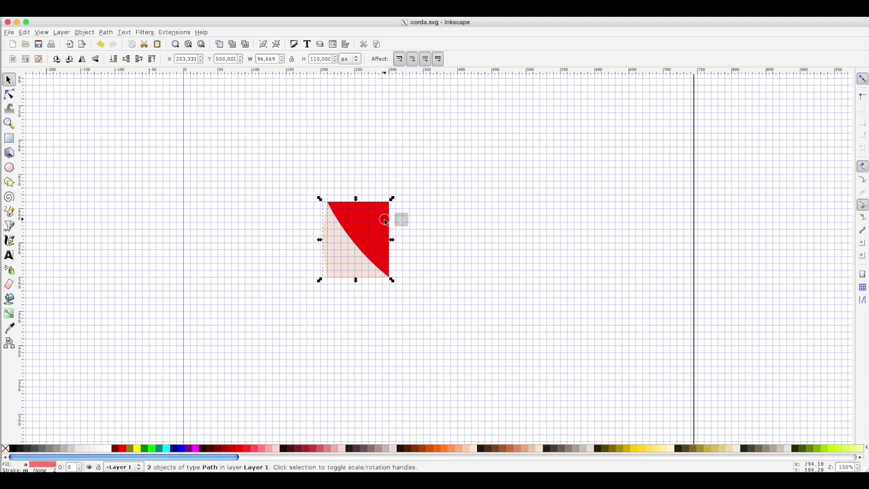
{"action": "left_click", "coordinate": [111, 35]}
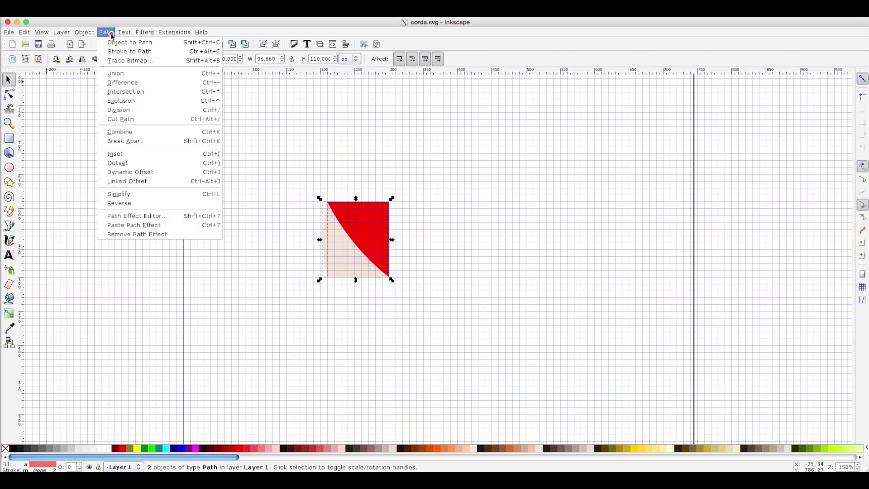
{"action": "left_click", "coordinate": [109, 83]}
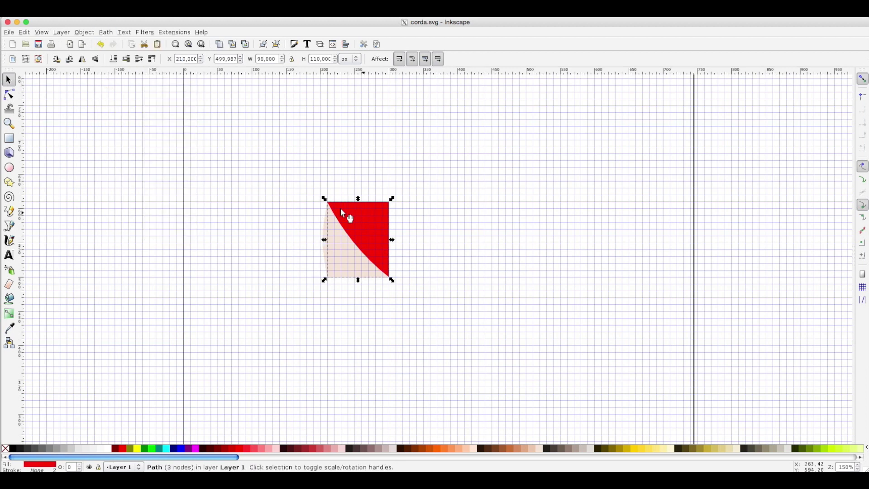
{"action": "left_click_drag", "start_coordinate": [342, 211], "coordinate": [335, 277]}
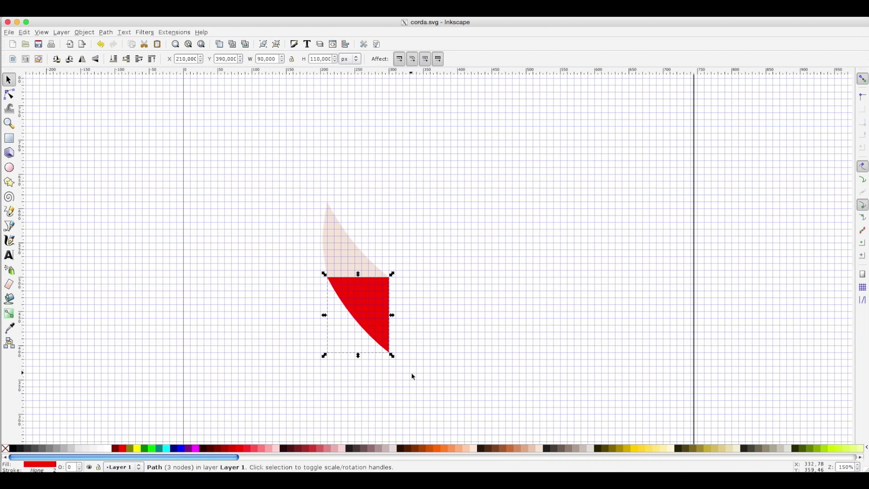
Recolour the wedge with the triangle's pale pink using the Dropper
{"action": "left_click", "coordinate": [9, 328]}
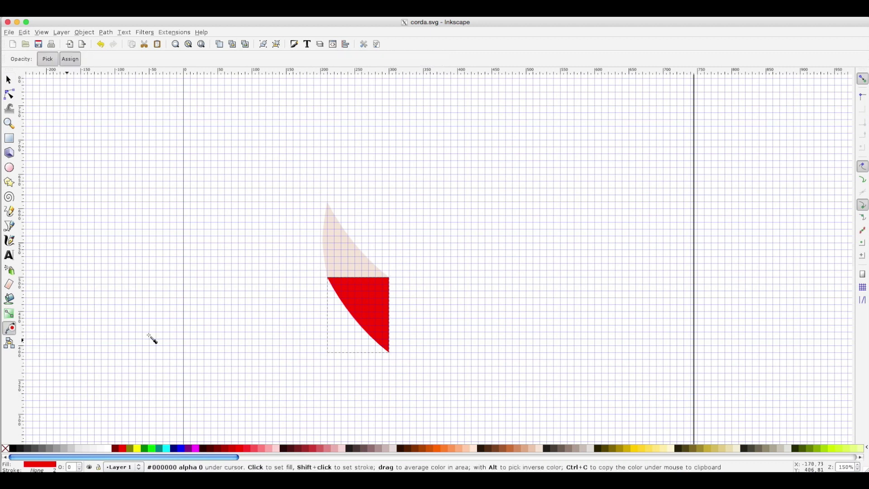
{"action": "left_click", "coordinate": [327, 257]}
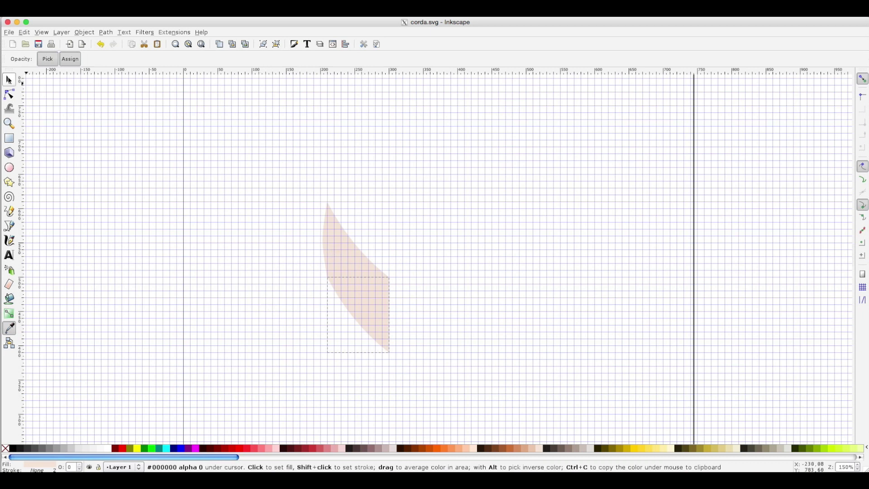
{"action": "left_click", "coordinate": [9, 80]}
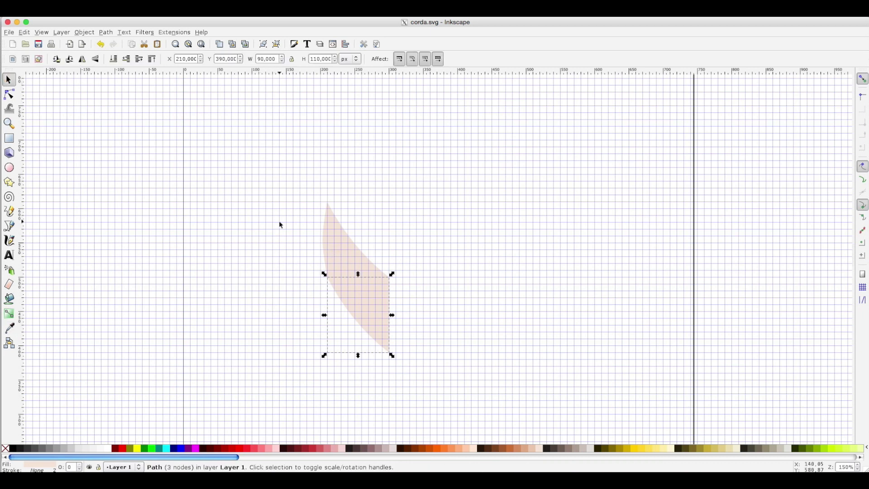
{"action": "scroll", "coordinate": [281, 225], "scroll_direction": "down", "scroll_amount": 2}
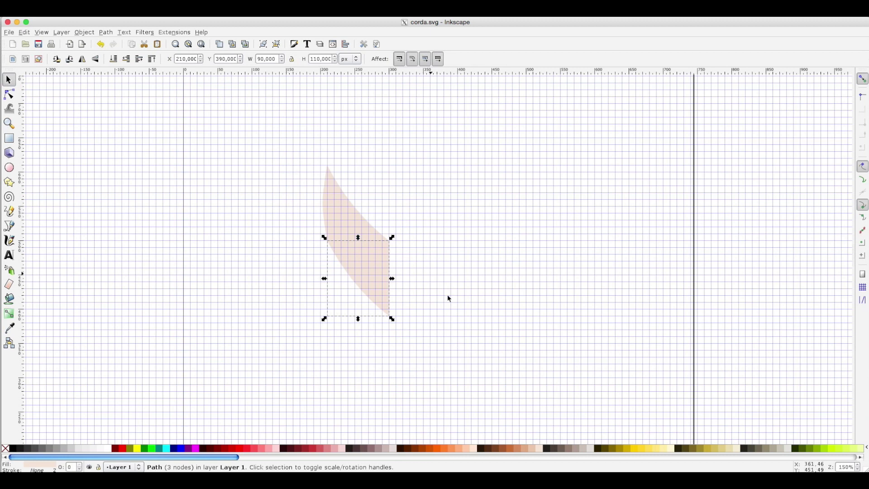
Duplicate both pink pieces, flip the copy horizontally and vertically, and move it down-right
{"action": "left_click", "coordinate": [309, 145]}
{"action": "left_click_drag", "start_coordinate": [309, 145], "coordinate": [405, 326]}
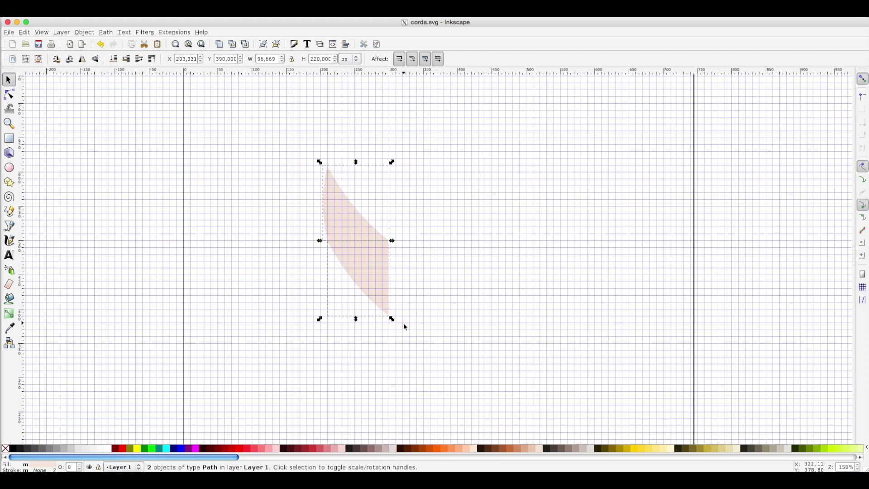
{"action": "key", "text": "ctrl+d"}
{"action": "key", "text": "h"}
{"action": "key", "text": "v"}
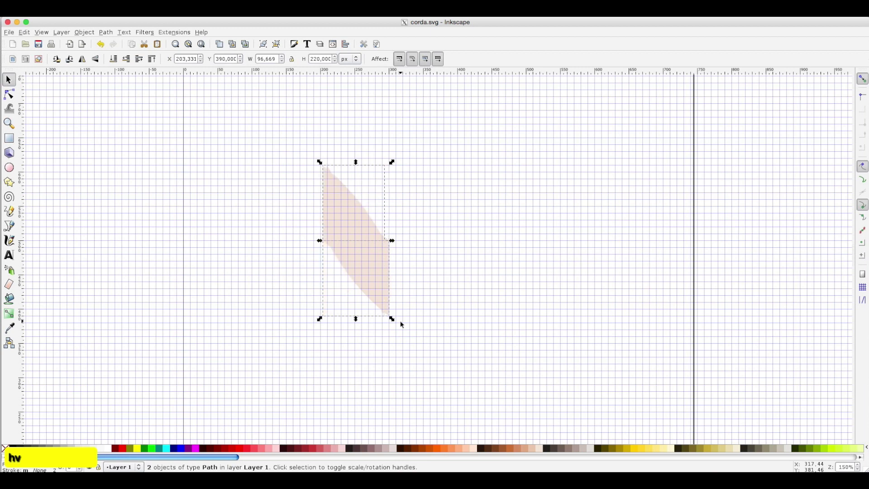
{"action": "left_click_drag", "start_coordinate": [327, 173], "coordinate": [398, 250]}
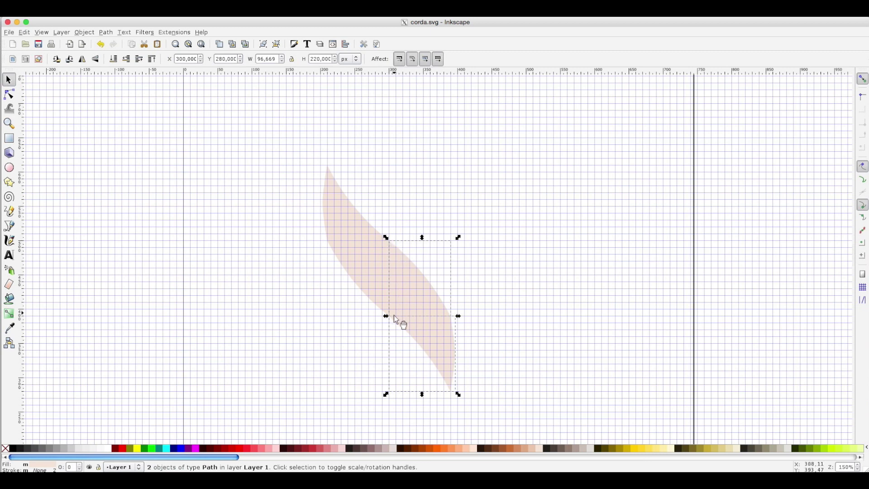
{"action": "left_click", "coordinate": [345, 319]}
Rubber-band select all the pink pieces and open the Path menu
{"action": "left_click", "coordinate": [408, 299]}
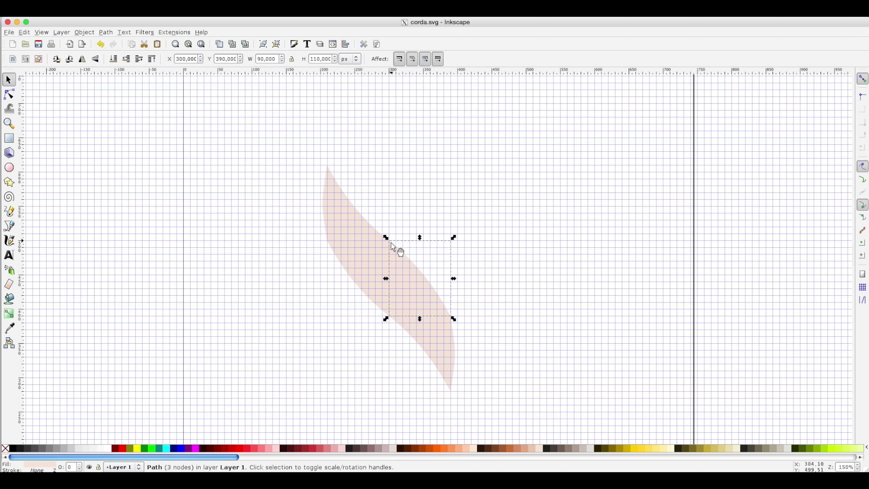
{"action": "left_click", "coordinate": [281, 216]}
{"action": "left_click_drag", "start_coordinate": [296, 150], "coordinate": [483, 395]}
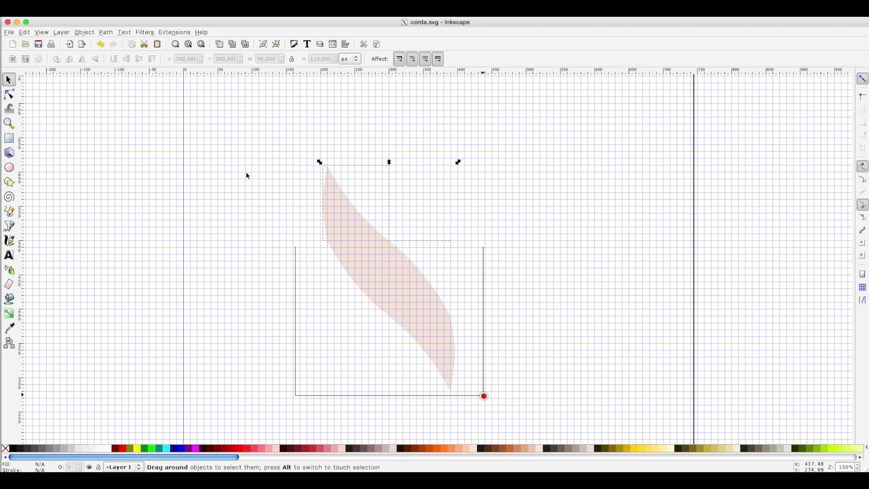
{"action": "left_click", "coordinate": [106, 33]}
Union the pieces into one S-shaped path and give it a #DEAA87 outline
{"action": "left_click", "coordinate": [116, 71]}
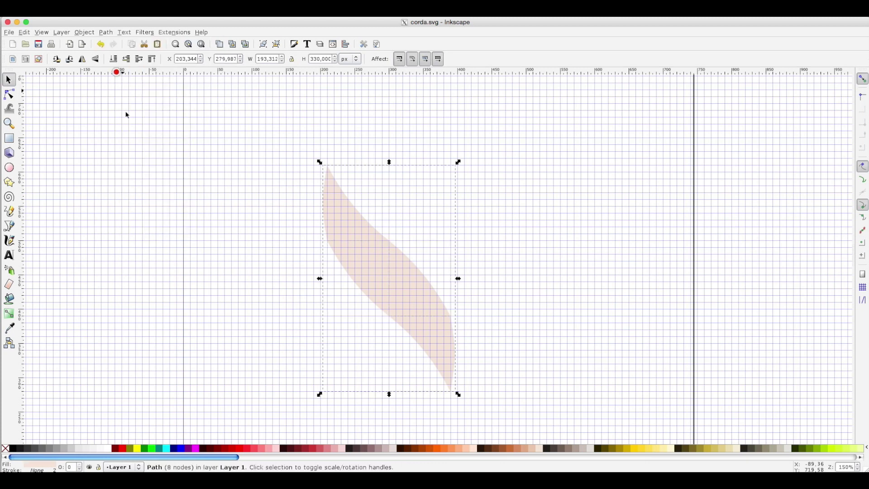
{"action": "key", "text": "shift"}
{"action": "left_click", "coordinate": [527, 449], "text": "shift"}
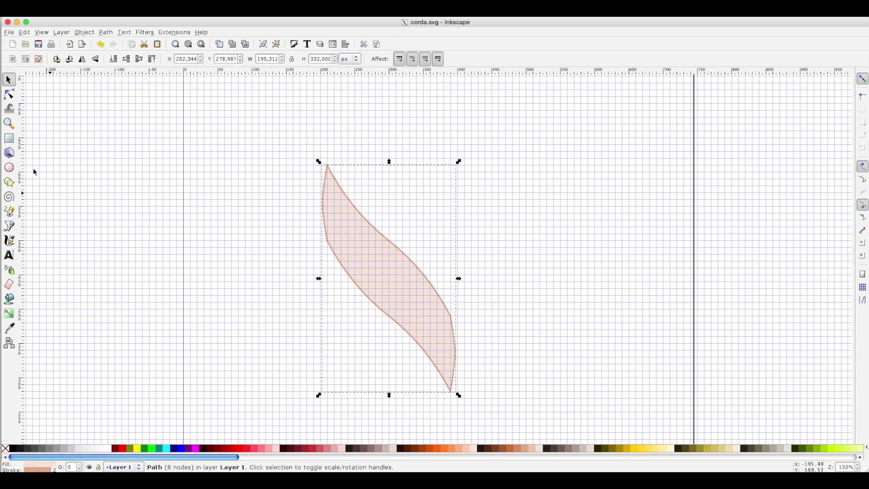
Hide the page grid, turn off snapping and zoom out
{"action": "left_click", "coordinate": [40, 35]}
{"action": "left_click", "coordinate": [48, 64]}
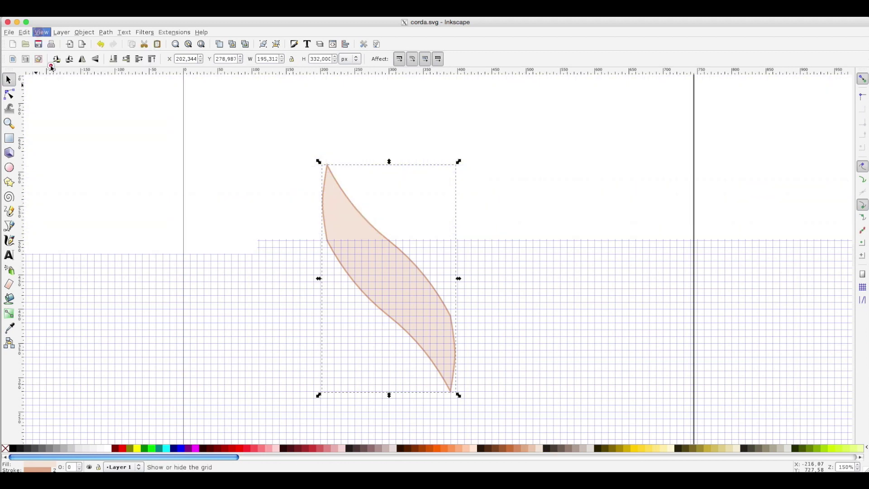
{"action": "left_click", "coordinate": [863, 79]}
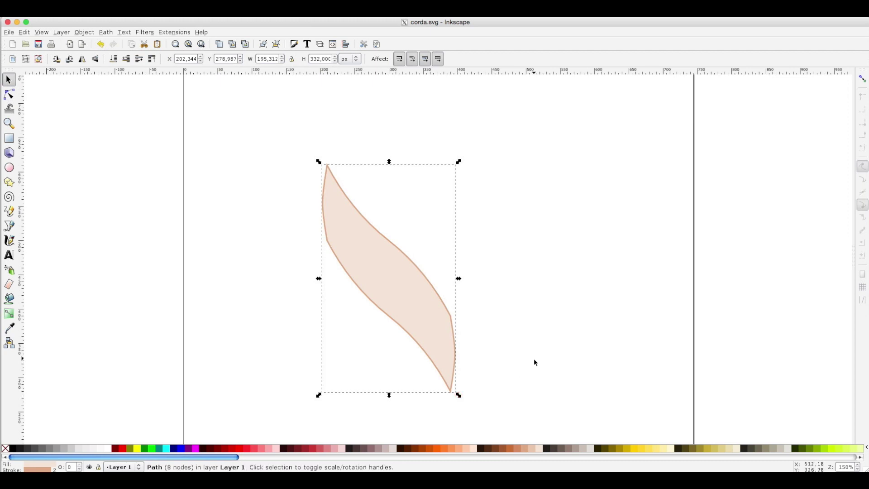
{"action": "key", "text": "minus"}
{"action": "key", "text": "minus"}
{"action": "key", "text": "minus"}
{"action": "key", "text": "minus"}
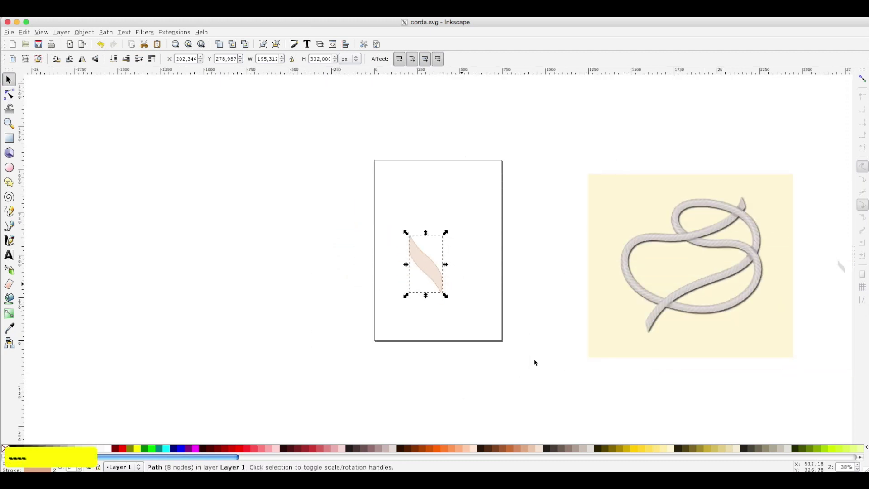
Zoom out further and scroll to free canvas below the page for freehand drawing
{"action": "key", "text": "minus"}
{"action": "scroll", "coordinate": [494, 288], "scroll_direction": "down", "scroll_amount": 2}
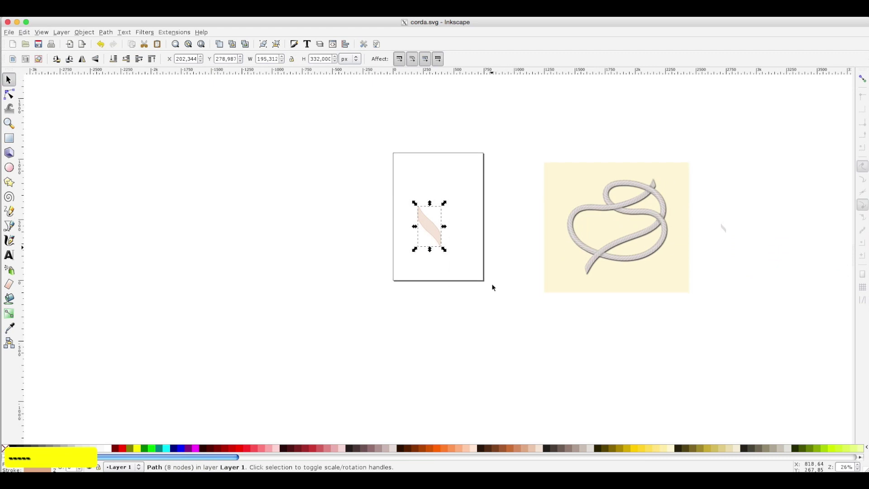
{"action": "scroll", "coordinate": [493, 288], "scroll_direction": "down", "scroll_amount": 8}
{"action": "scroll", "coordinate": [493, 284], "scroll_direction": "up", "scroll_amount": 2}
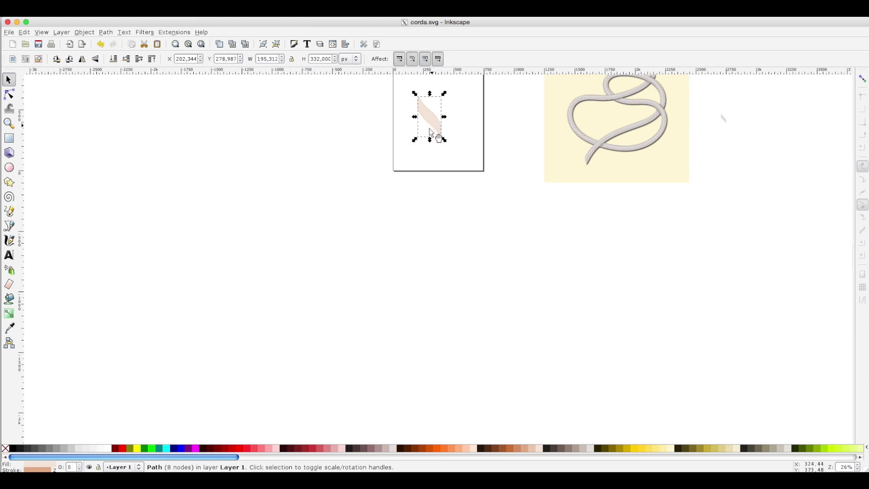
{"action": "left_click", "coordinate": [9, 211]}
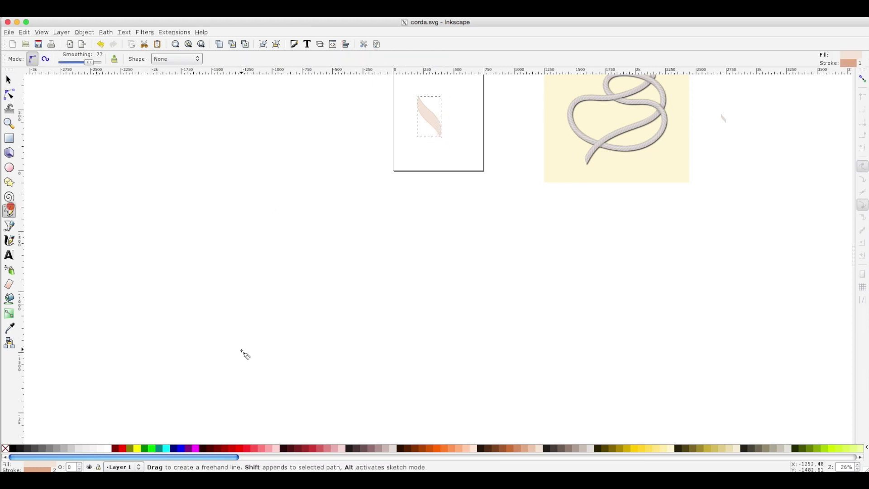
Draw a looping freehand path below the page and remove its fill
{"action": "mouse_move", "coordinate": [204, 362]}
{"action": "left_mouse_down"}
{"action": "mouse_move", "coordinate": [224, 286]}
{"action": "mouse_move", "coordinate": [293, 296]}
{"action": "mouse_move", "coordinate": [346, 354]}
{"action": "mouse_move", "coordinate": [491, 365]}
{"action": "mouse_move", "coordinate": [489, 297]}
{"action": "mouse_move", "coordinate": [403, 300]}
{"action": "mouse_move", "coordinate": [297, 379]}
{"action": "mouse_move", "coordinate": [232, 329]}
{"action": "mouse_move", "coordinate": [353, 284]}
{"action": "left_mouse_up"}
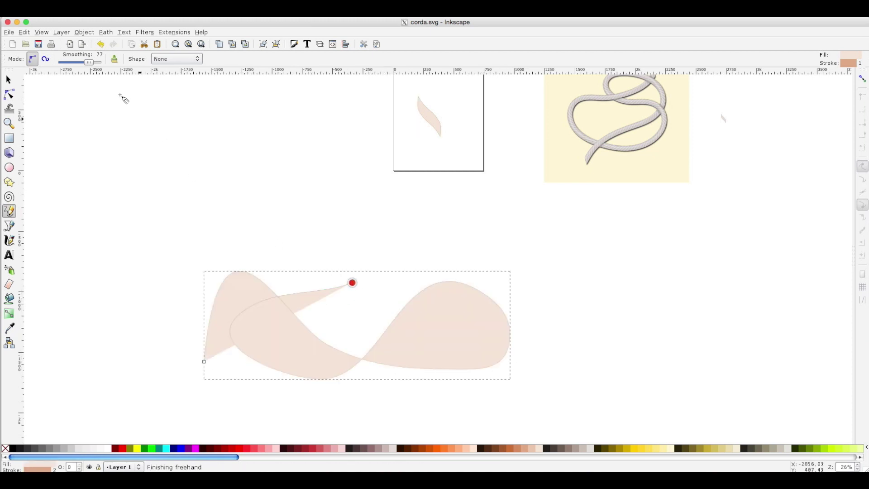
{"action": "right_click", "coordinate": [37, 466]}
{"action": "left_click", "coordinate": [43, 460]}
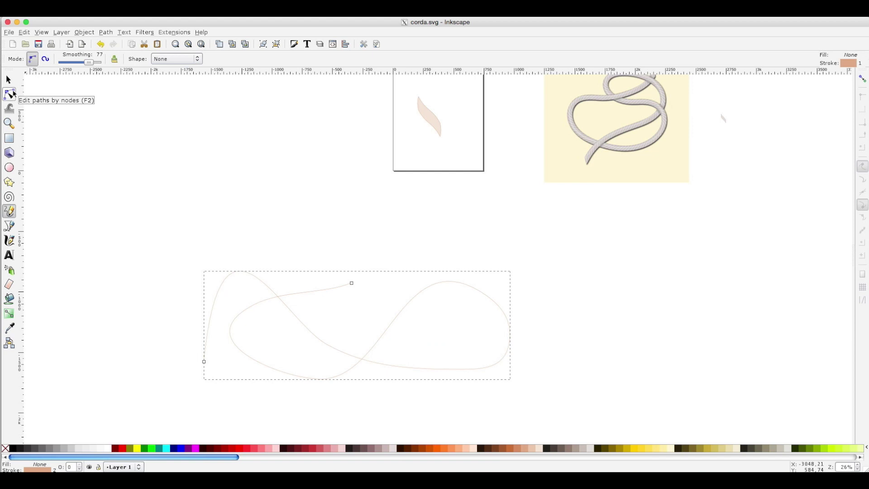
{"action": "key", "text": "alt"}
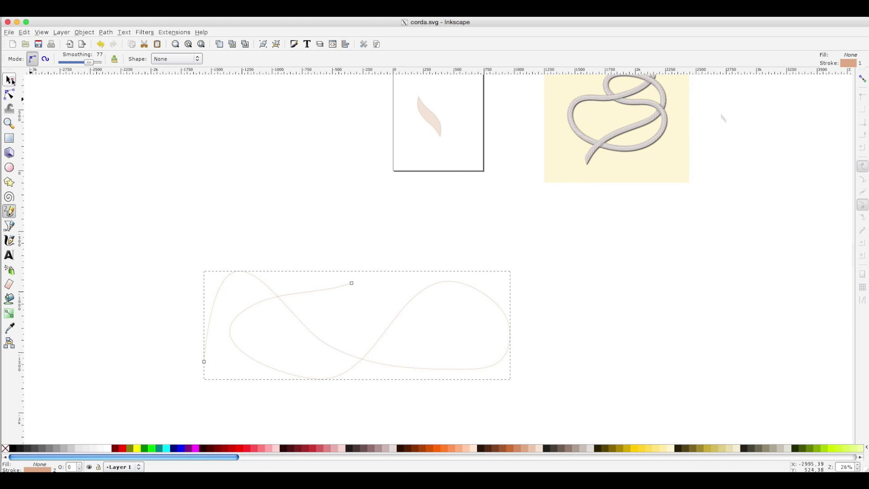
Scale the looping curve about its centre to roughly 3872.91 × 1368.50 px
{"action": "left_click", "coordinate": [9, 79]}
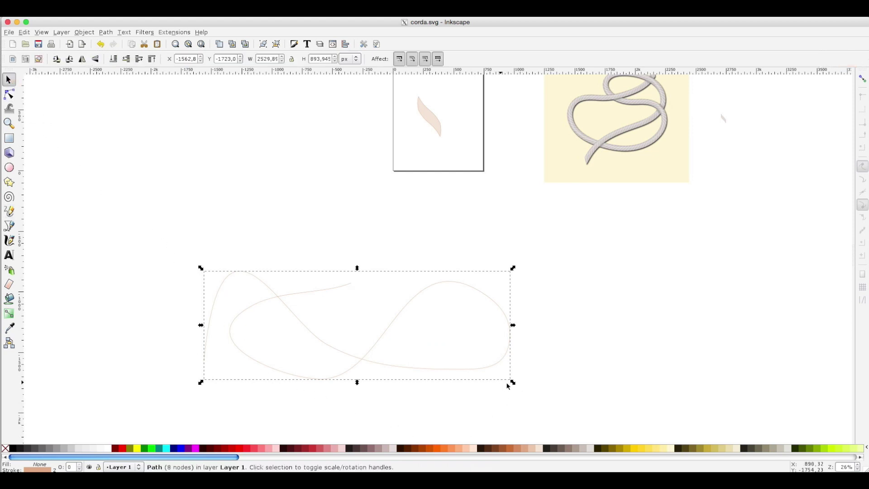
{"action": "left_click_drag", "start_coordinate": [513, 383], "coordinate": [594, 442]}
{"action": "scroll", "coordinate": [712, 294], "scroll_direction": "up", "scroll_amount": 3}
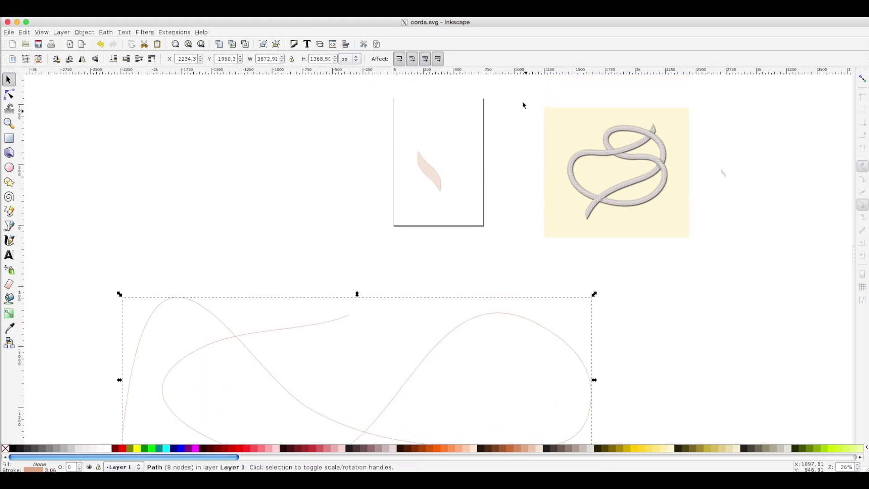
{"action": "left_click_drag", "start_coordinate": [523, 98], "coordinate": [773, 266]}
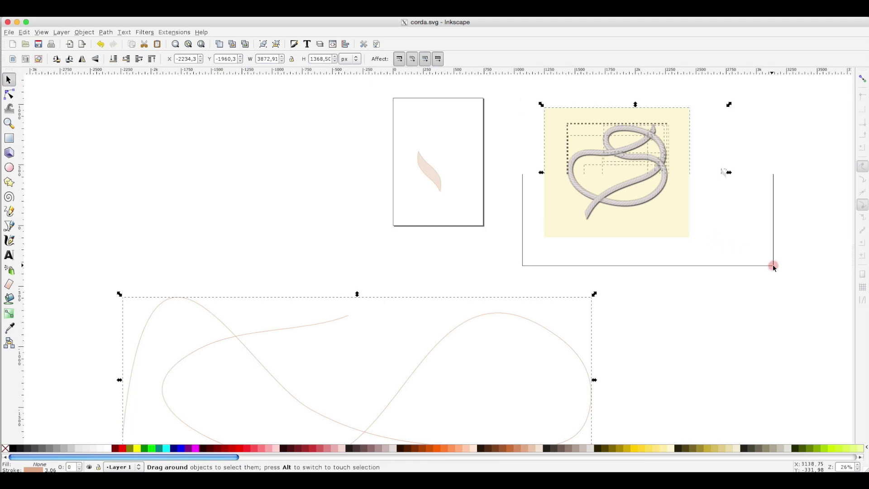
Delete the reference rope image
{"action": "key", "text": "BackSpace"}
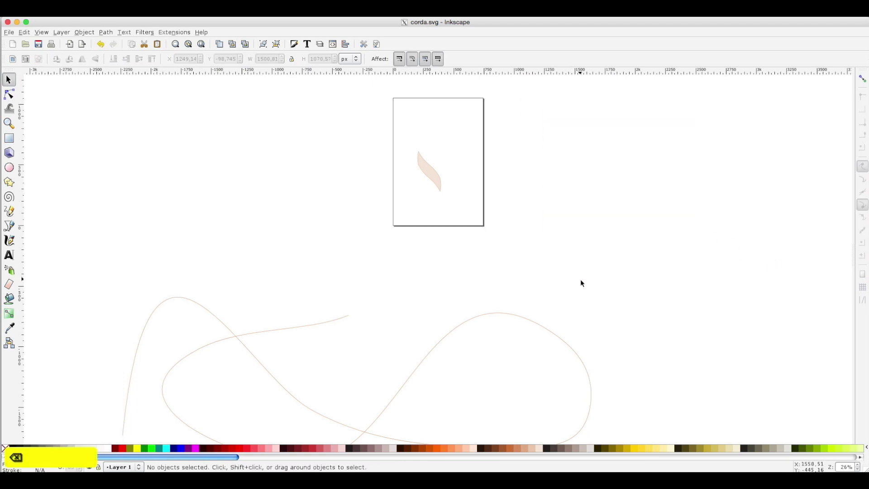
{"action": "scroll", "coordinate": [581, 280], "scroll_direction": "down", "scroll_amount": 1}
{"action": "scroll", "coordinate": [582, 282], "scroll_direction": "down", "scroll_amount": 1}
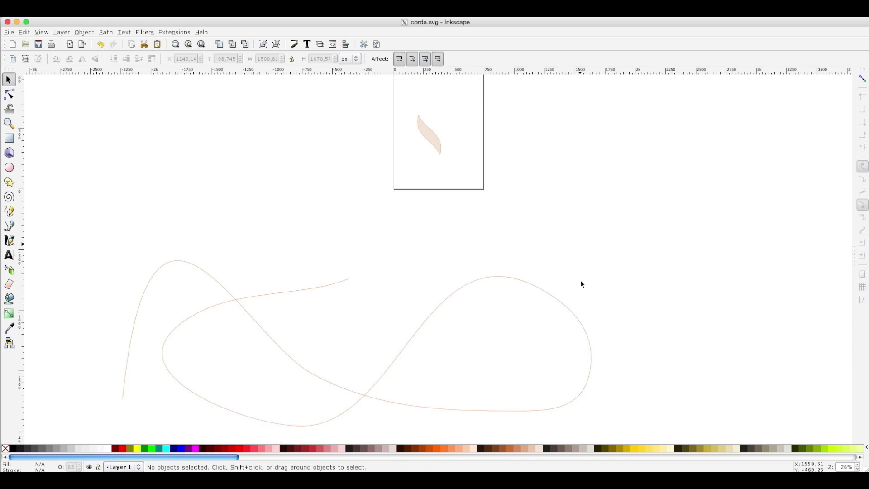
Move the pink leaf off the page, right of the curve, and raise it to the top
{"action": "left_click", "coordinate": [427, 134]}
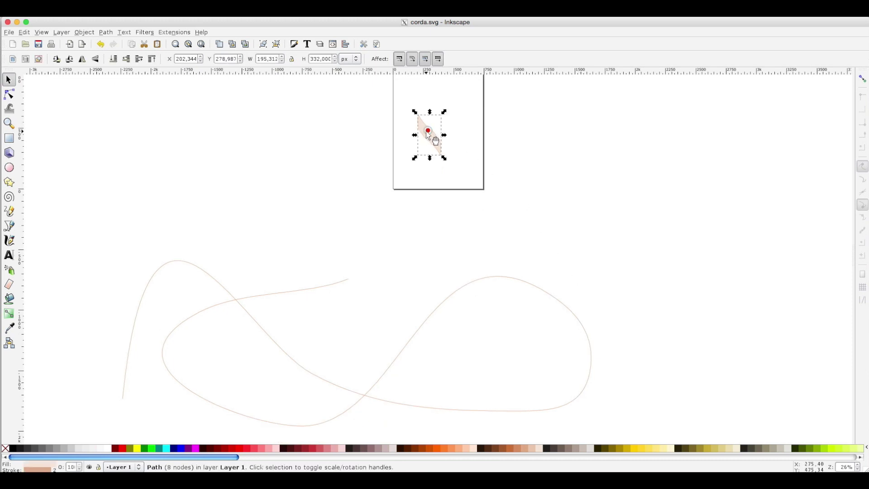
{"action": "left_click_drag", "start_coordinate": [427, 134], "coordinate": [679, 354]}
{"action": "scroll", "coordinate": [618, 258], "scroll_direction": "down", "scroll_amount": 2}
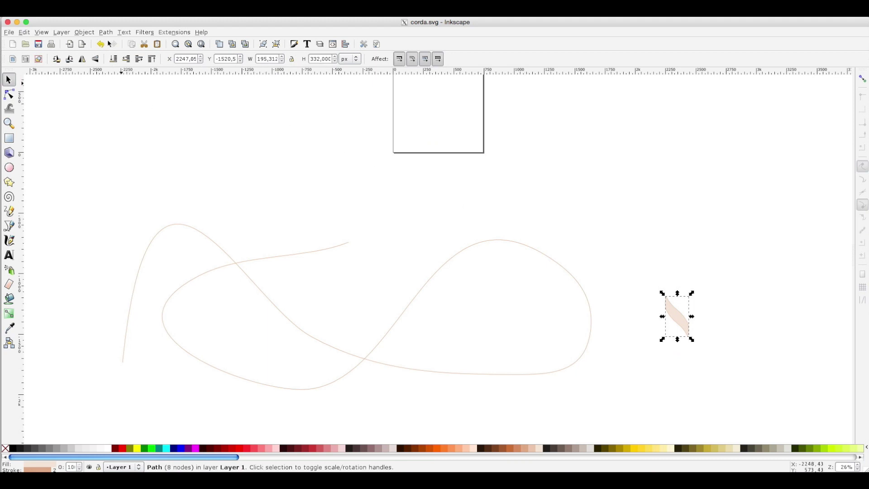
{"action": "left_click", "coordinate": [151, 59]}
{"action": "left_click", "coordinate": [593, 315], "text": "shift"}
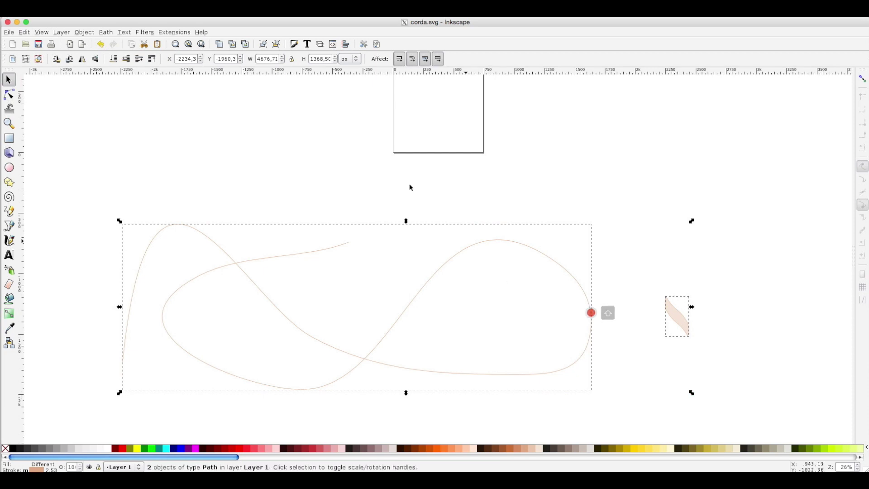
Apply Pattern along Path with Repeated, stretched copies of the leaf along the looping curve
{"action": "left_click", "coordinate": [182, 32]}
{"action": "mouse_move", "coordinate": [198, 92]}
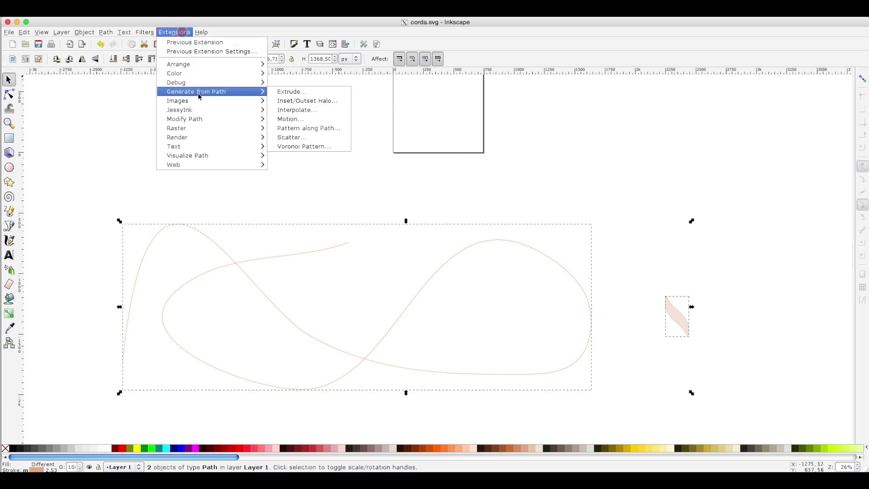
{"action": "left_click", "coordinate": [301, 129]}
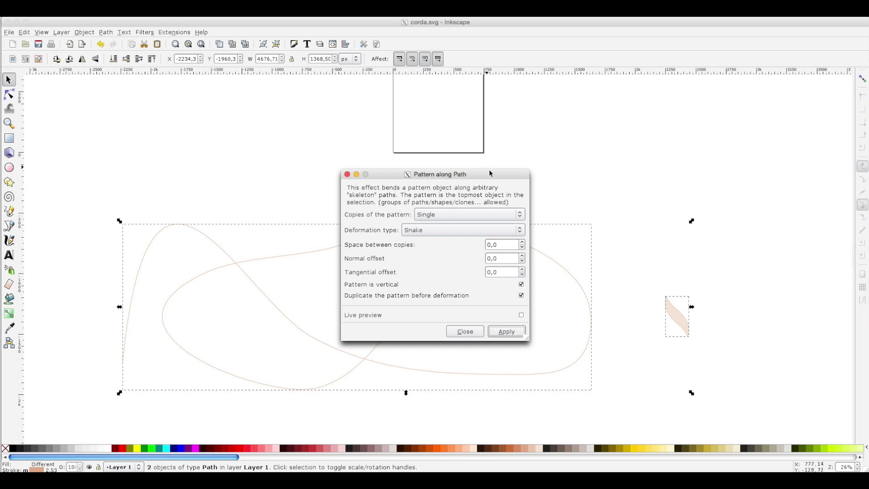
{"action": "left_click_drag", "start_coordinate": [492, 175], "coordinate": [549, 27]}
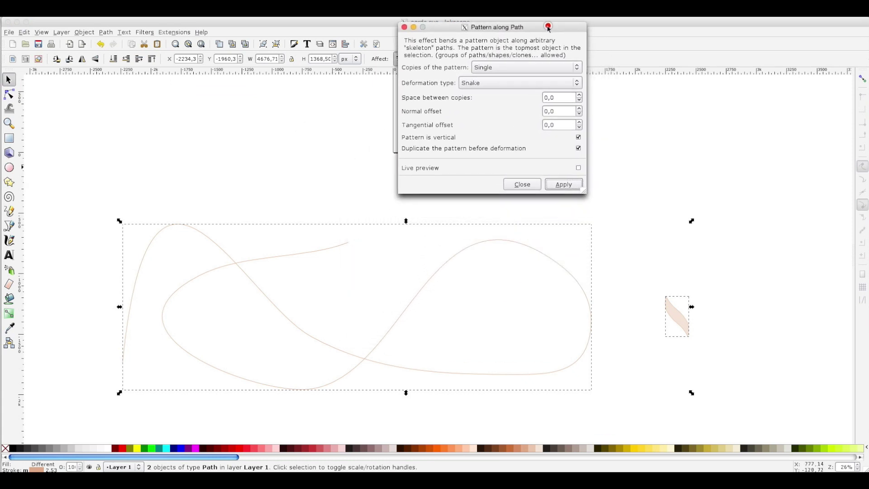
{"action": "left_click", "coordinate": [578, 69]}
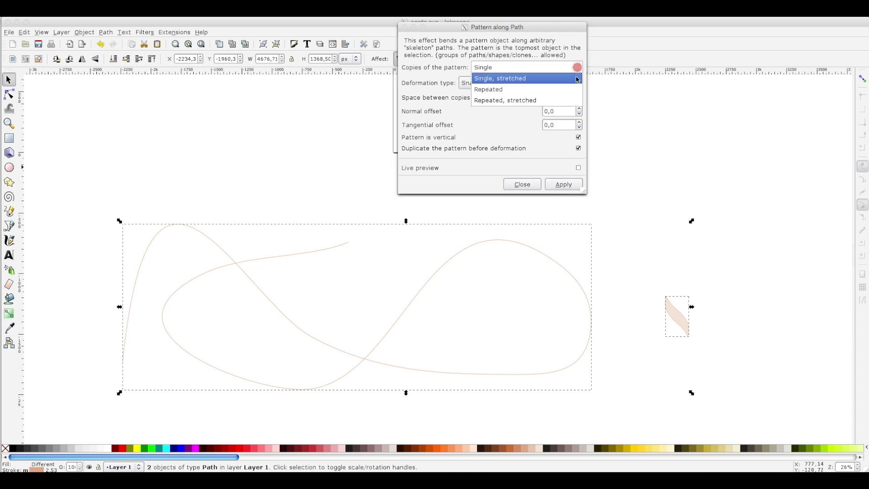
{"action": "left_click", "coordinate": [567, 99]}
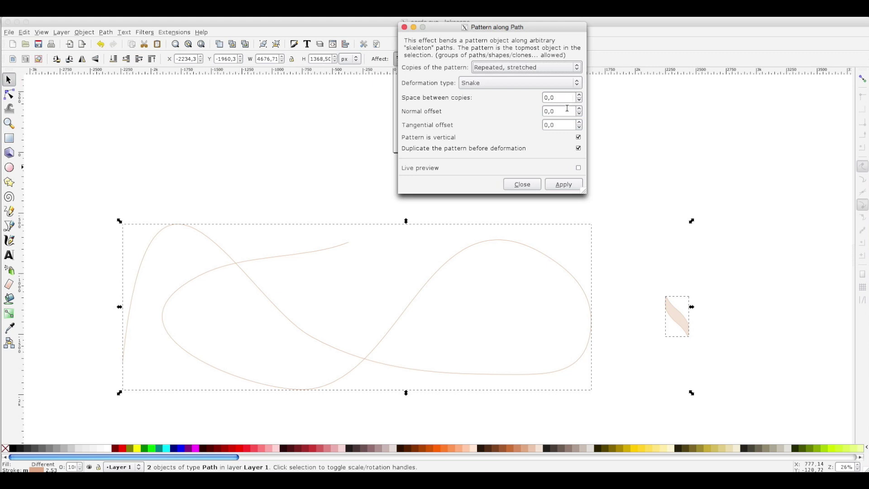
{"action": "left_click", "coordinate": [579, 167]}
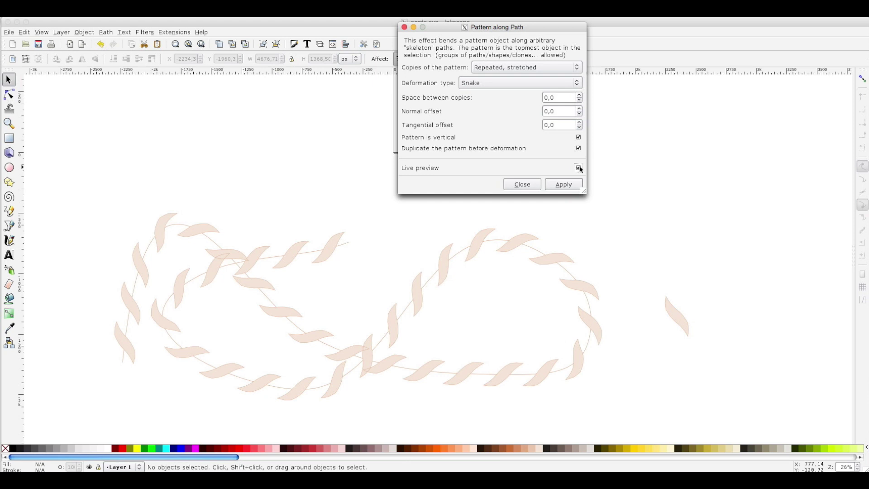
{"action": "left_click", "coordinate": [576, 185]}
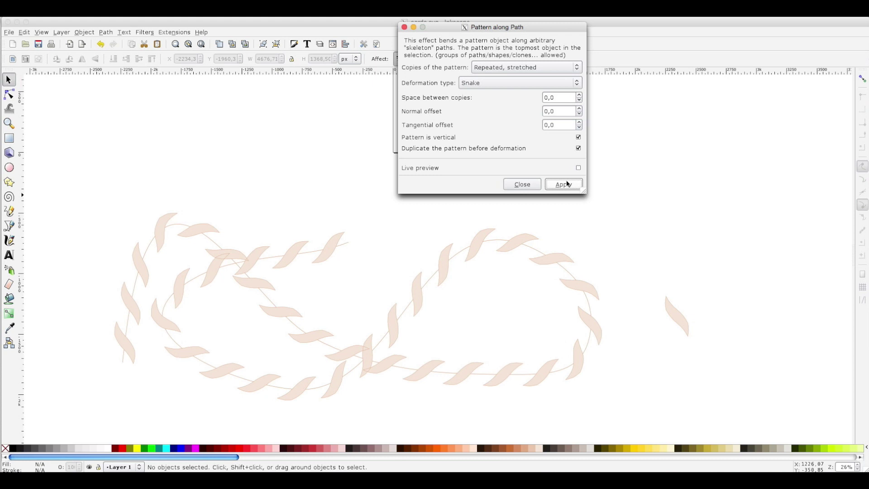
Reselect the original leaf shape to prepare another selection
{"action": "left_click", "coordinate": [681, 318]}
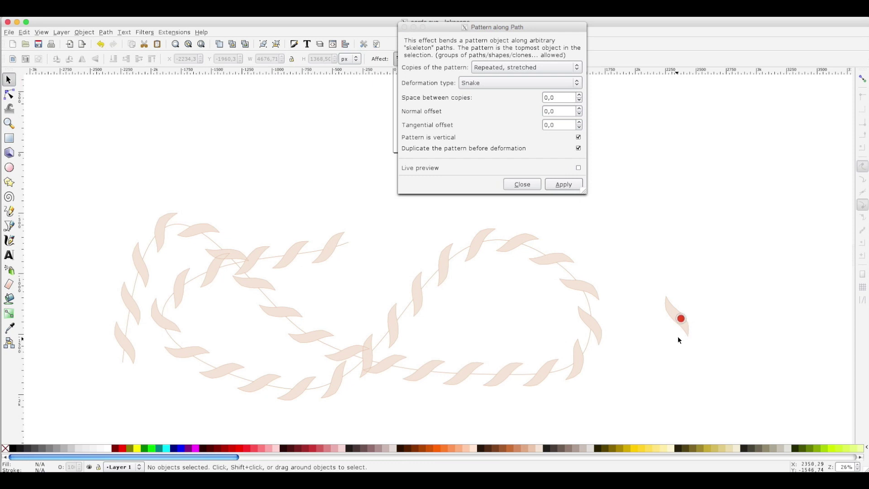
{"action": "left_click", "coordinate": [681, 320]}
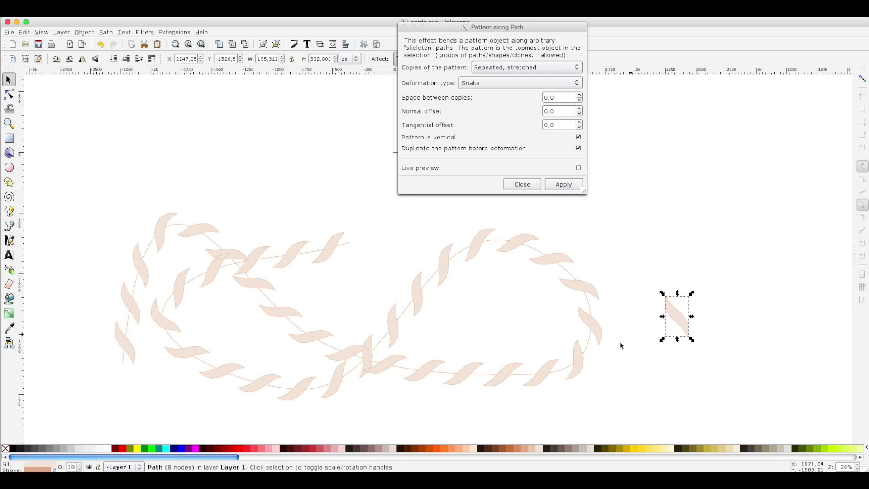
{"action": "key", "text": "shift"}
Reapply Pattern along Path to the leaf and curve with a tangential offset of 110
{"action": "left_click", "coordinate": [589, 343], "text": "shift"}
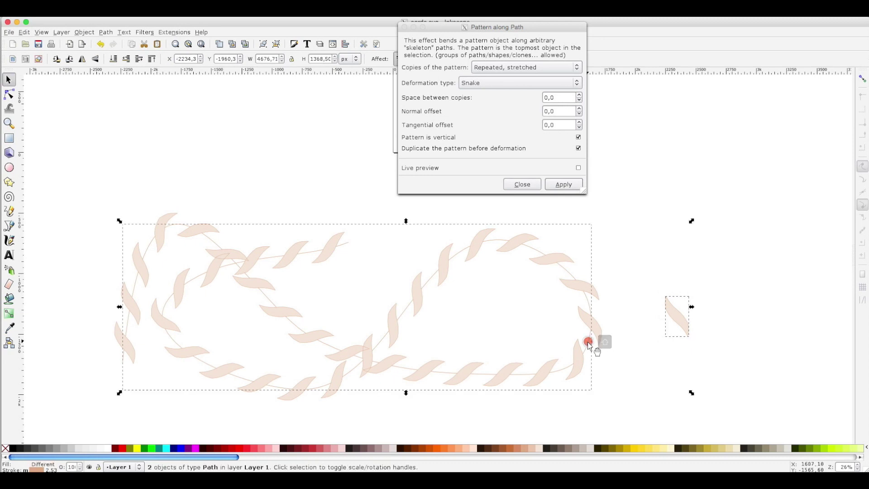
{"action": "left_click", "coordinate": [561, 125]}
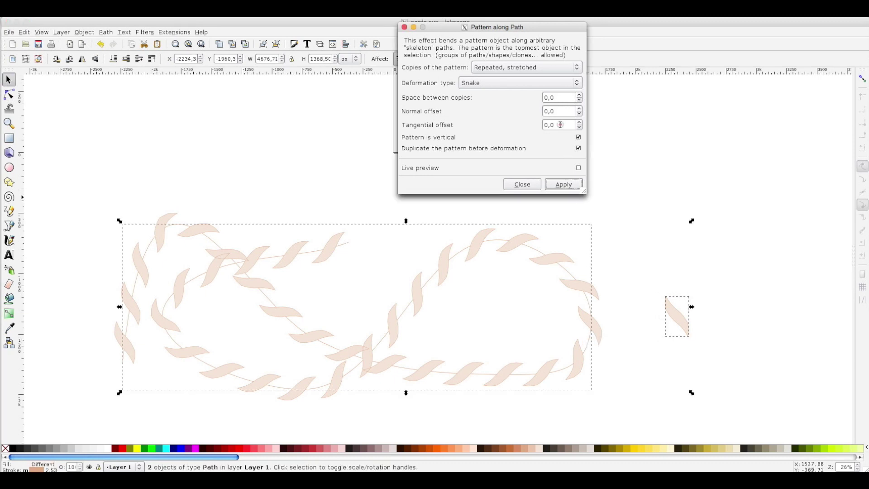
{"action": "left_click", "coordinate": [534, 125]}
{"action": "triple_click", "coordinate": [553, 126]}
{"action": "type", "text": "110"}
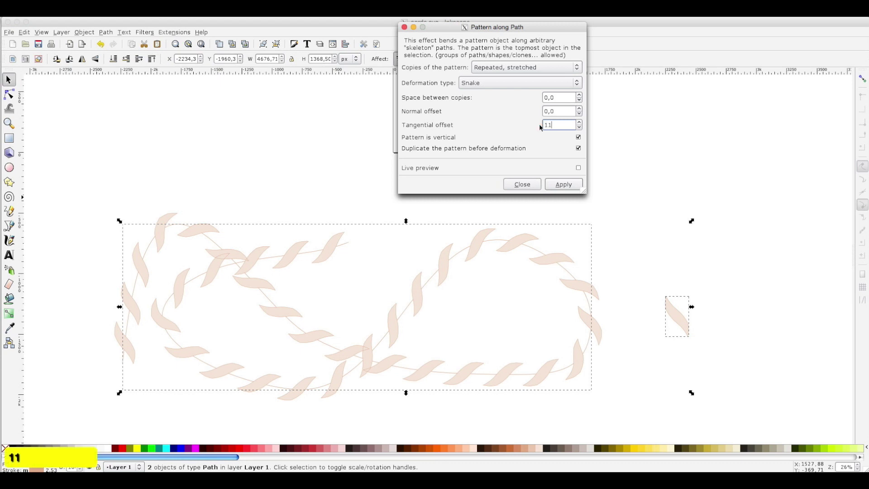
{"action": "left_click", "coordinate": [578, 168]}
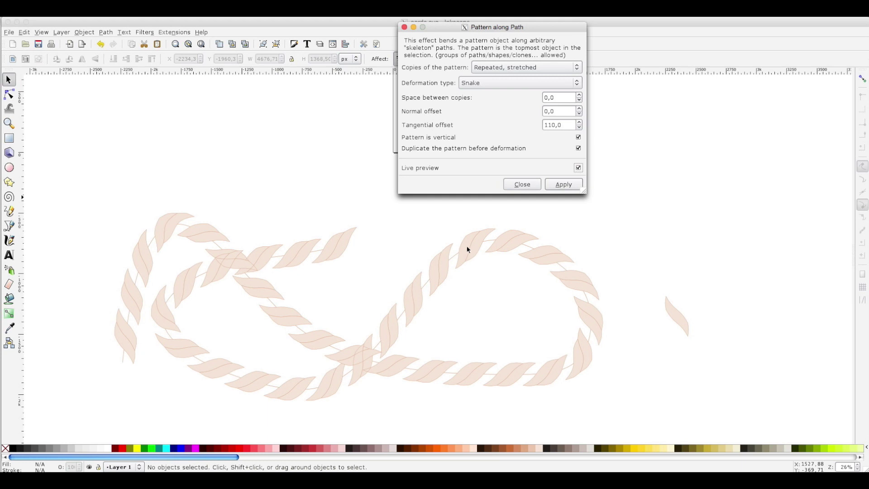
{"action": "left_click", "coordinate": [567, 186]}
{"action": "left_click", "coordinate": [675, 310]}
Apply a third leaf run along the rope path with a tangential offset of 220
{"action": "left_click", "coordinate": [682, 317]}
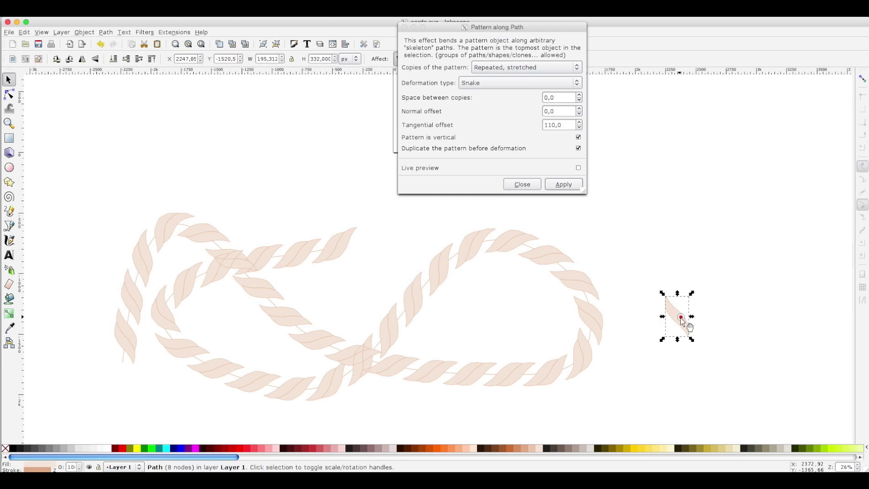
{"action": "left_click", "coordinate": [122, 361], "text": "shift"}
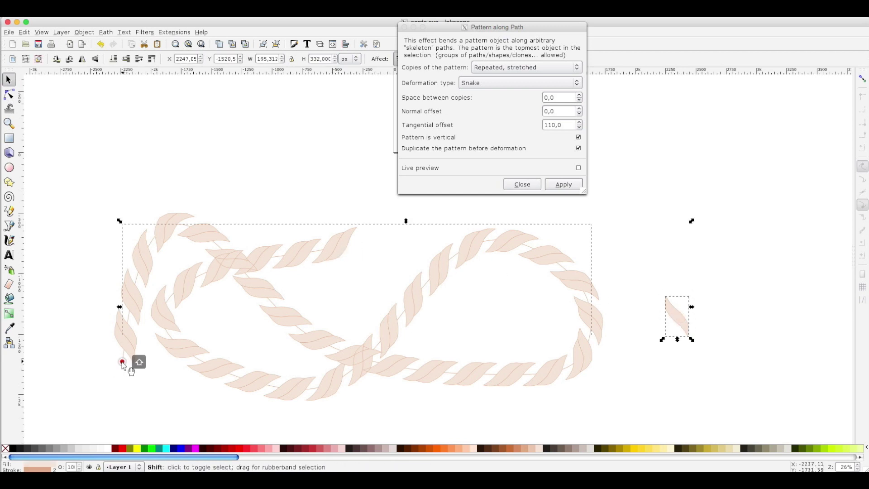
{"action": "left_click", "coordinate": [563, 125]}
{"action": "triple_click", "coordinate": [541, 125]}
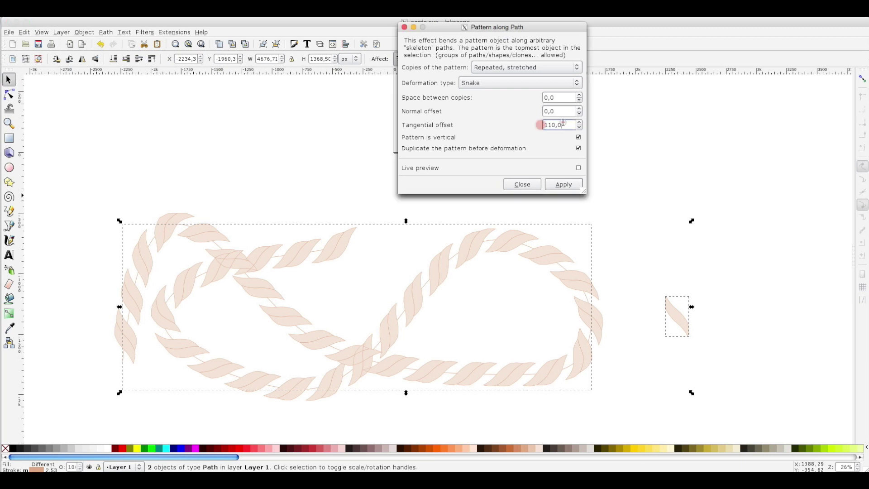
{"action": "type", "text": "22"}
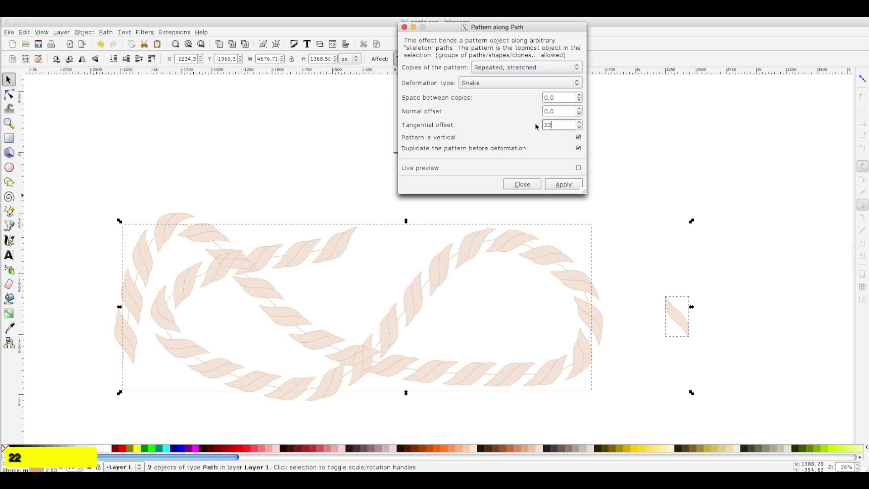
{"action": "type", "text": "0"}
{"action": "left_click", "coordinate": [578, 168]}
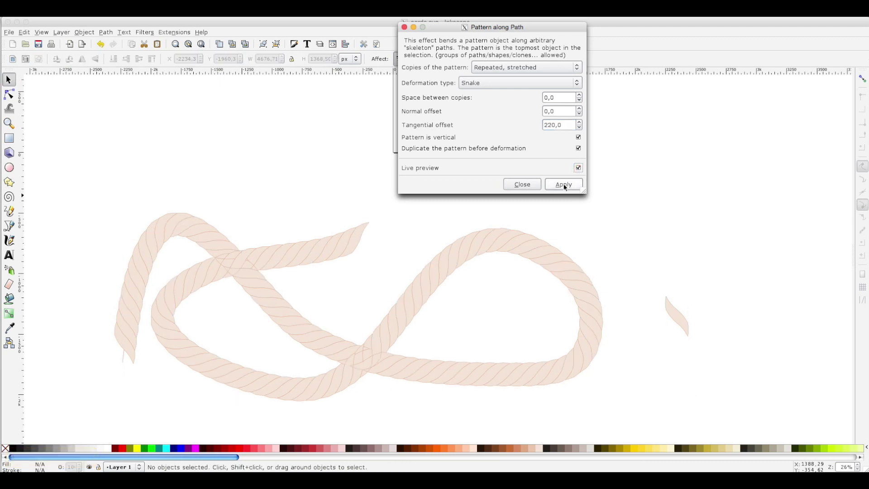
{"action": "left_click", "coordinate": [565, 185]}
Close the pattern settings and move the original guide path off to the right
{"action": "left_click", "coordinate": [404, 28]}
{"action": "scroll", "coordinate": [123, 344], "scroll_direction": "down", "scroll_amount": 1}
{"action": "left_click", "coordinate": [124, 344]}
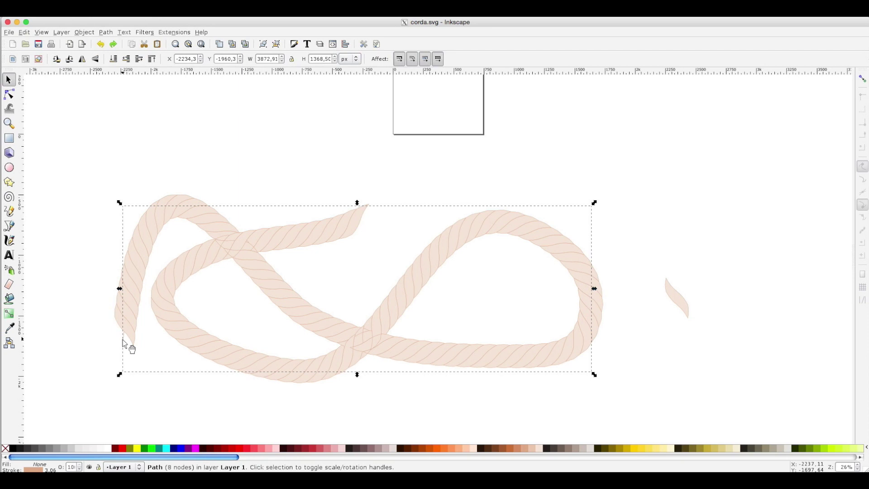
{"action": "left_click_drag", "start_coordinate": [123, 343], "coordinate": [802, 364]}
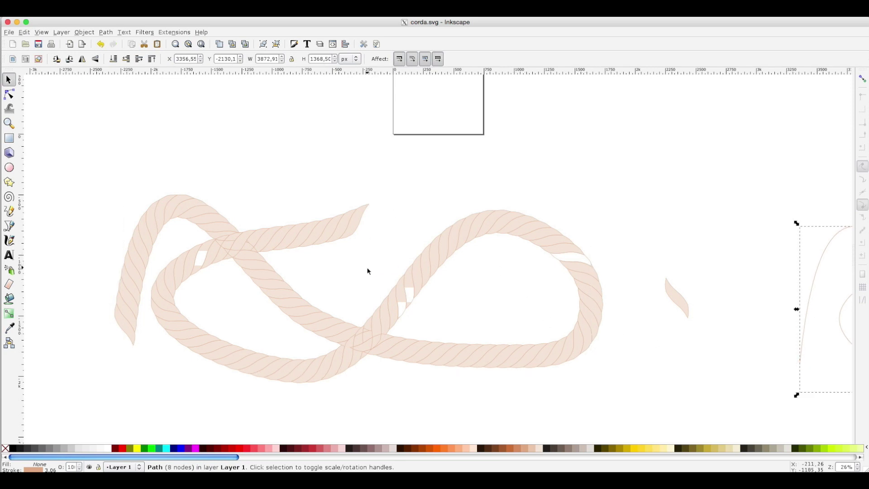
Select all the rope pieces and combine them into one path with Path > Combine
{"action": "scroll", "coordinate": [367, 270], "scroll_direction": "up", "scroll_amount": 12}
{"action": "scroll", "coordinate": [365, 284], "scroll_direction": "down", "scroll_amount": 4}
{"action": "scroll", "coordinate": [364, 279], "scroll_direction": "down", "scroll_amount": 8}
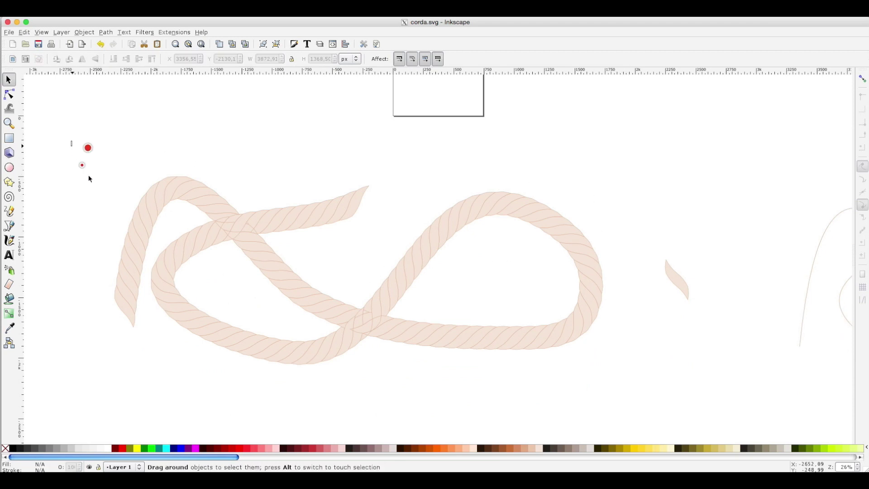
{"action": "left_click_drag", "start_coordinate": [71, 142], "coordinate": [647, 397]}
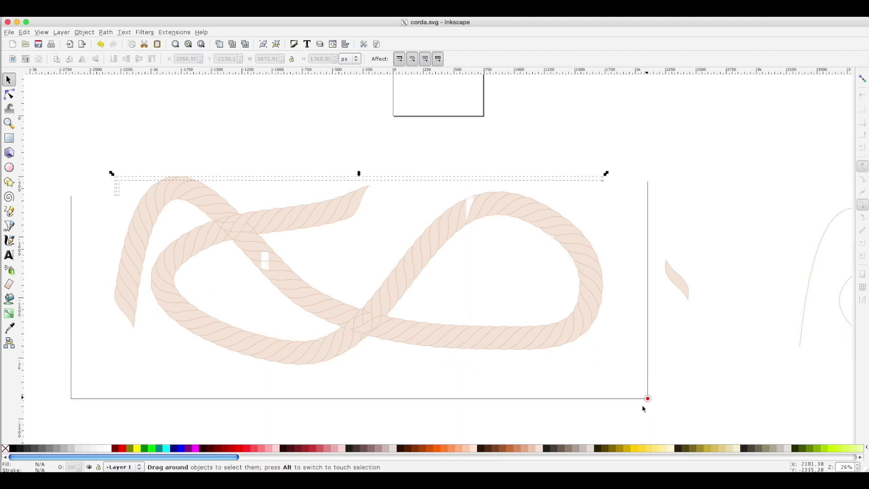
{"action": "left_click", "coordinate": [109, 35]}
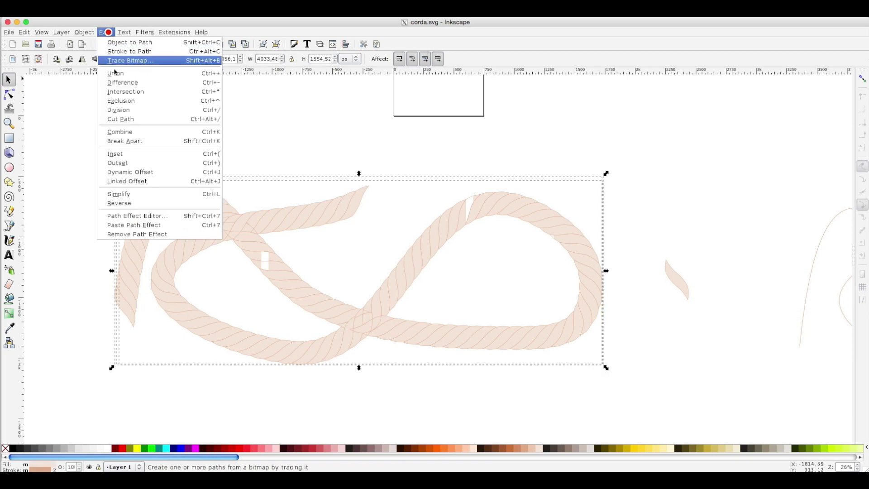
{"action": "left_click", "coordinate": [123, 131]}
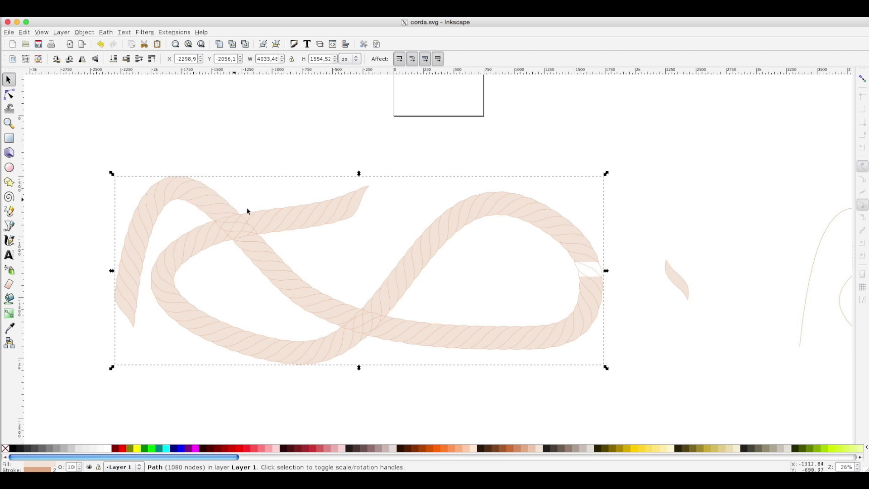
Break the combined rope apart into separate pieces with Path > Break Apart
{"action": "left_click", "coordinate": [107, 33]}
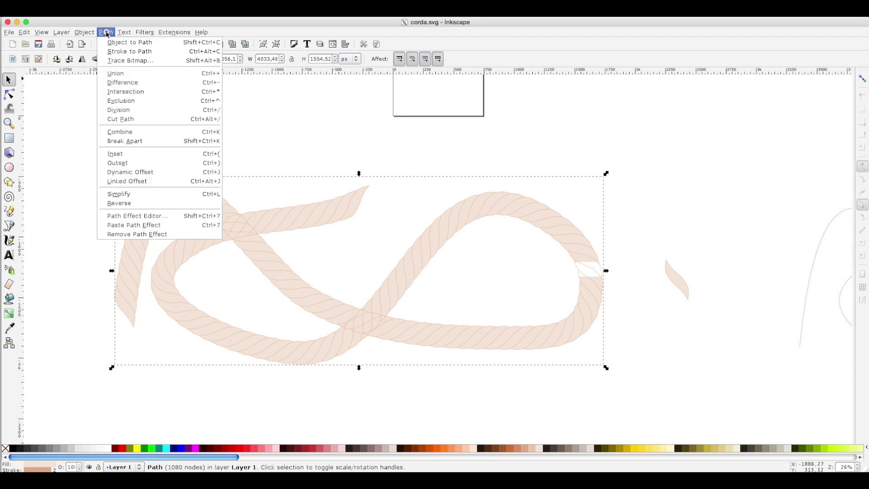
{"action": "left_click", "coordinate": [131, 141]}
{"action": "left_click", "coordinate": [220, 142]}
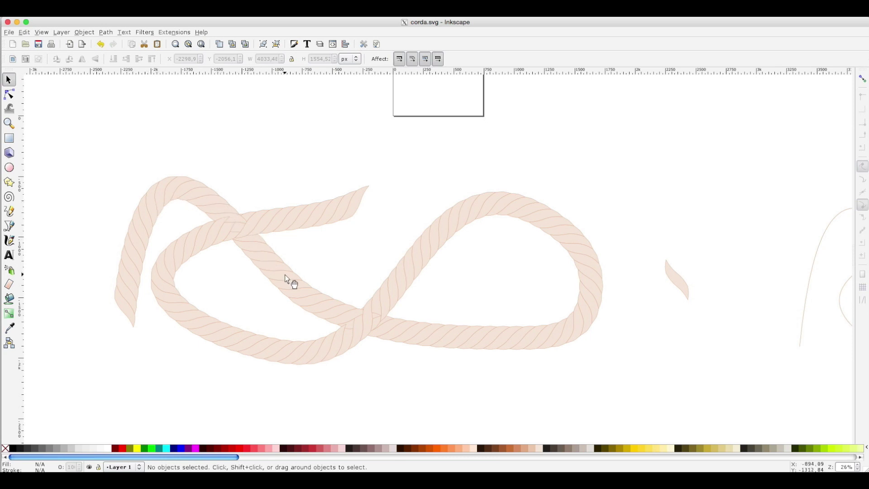
Select the rope pieces at the upper-left crossing, finishing with an Alt-drag touch selection
{"action": "left_click", "coordinate": [234, 221]}
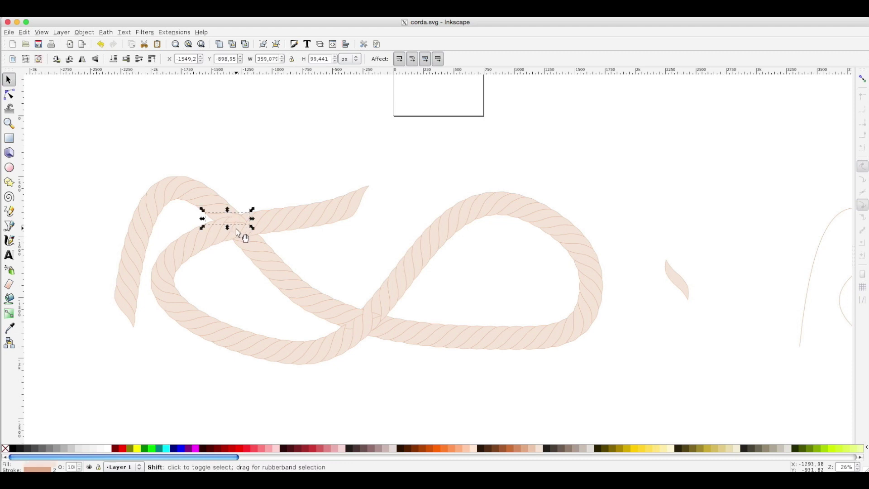
{"action": "left_click", "coordinate": [237, 230], "text": "shift"}
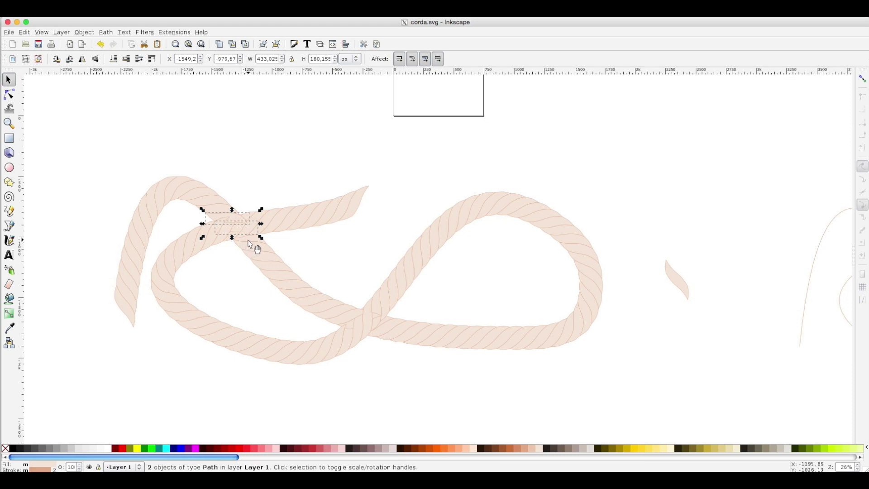
{"action": "left_click", "coordinate": [249, 239], "text": "shift"}
{"action": "left_click", "coordinate": [250, 239], "text": "shift"}
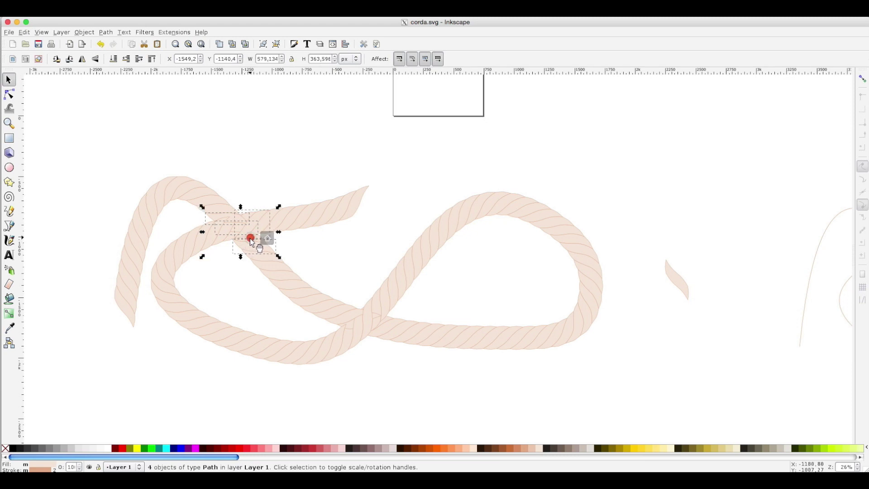
{"action": "left_click", "coordinate": [251, 239], "text": "shift"}
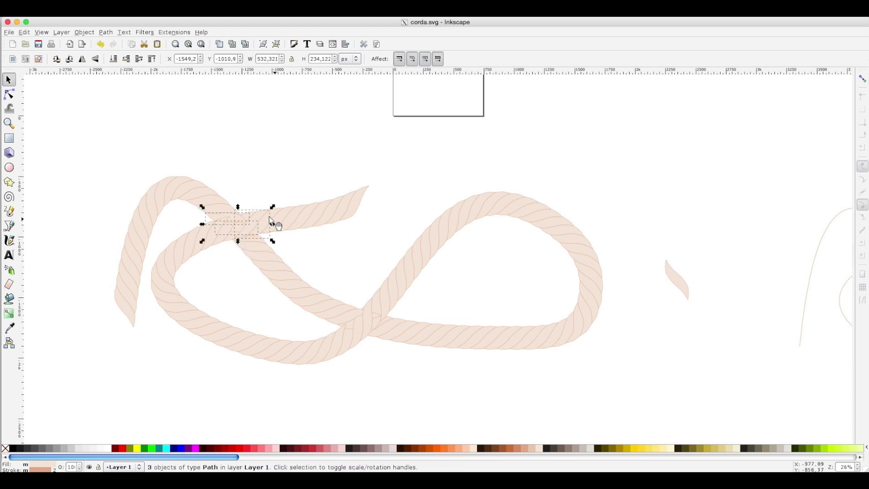
{"action": "left_click", "coordinate": [265, 202]}
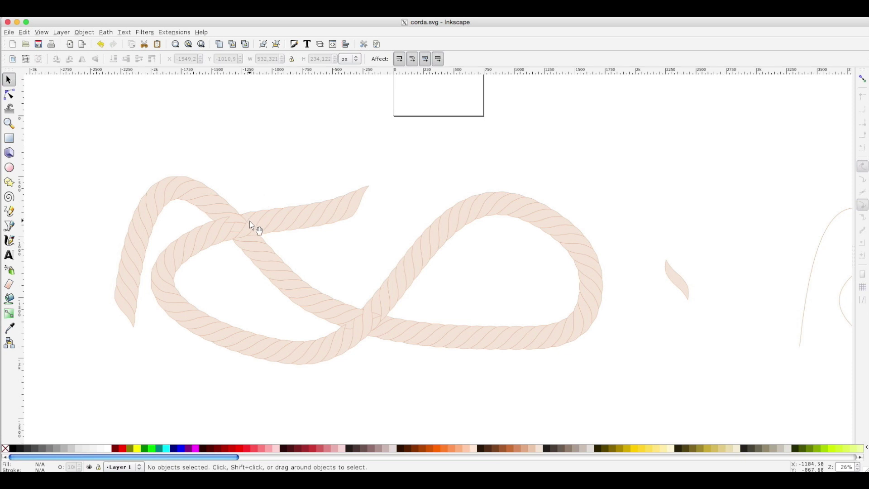
{"action": "key", "text": "alt"}
{"action": "left_click_drag", "start_coordinate": [239, 218], "coordinate": [236, 232]}
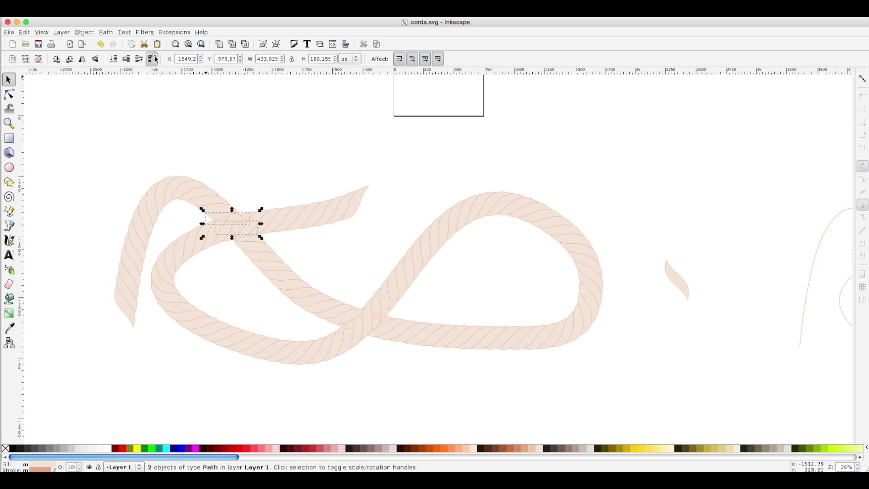
Select the pieces at the central crossing, bring them on top, and undo the previous change
{"action": "left_click", "coordinate": [225, 277], "text": "alt"}
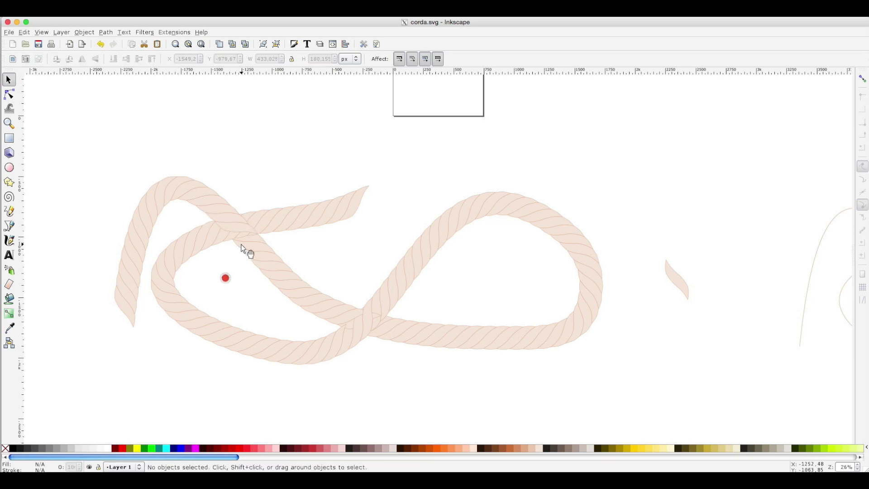
{"action": "left_click", "coordinate": [266, 239], "text": "alt"}
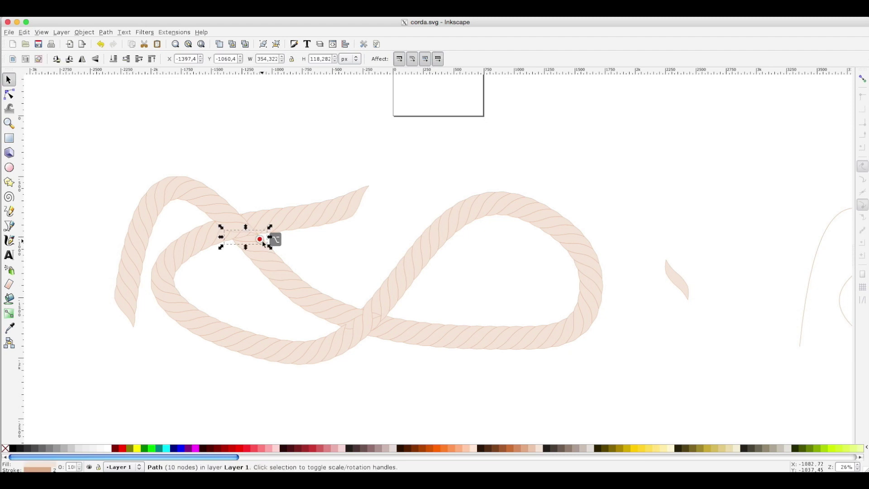
{"action": "left_click", "coordinate": [227, 145]}
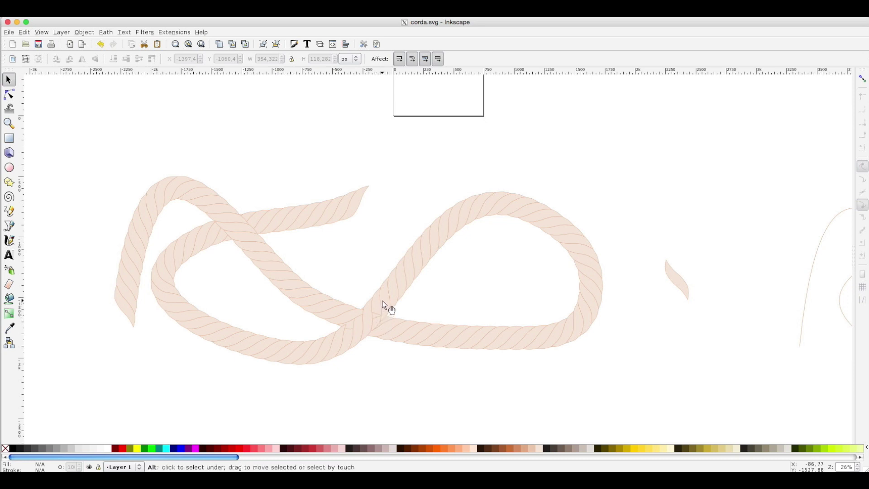
{"action": "left_click_drag", "start_coordinate": [382, 300], "coordinate": [351, 336]}
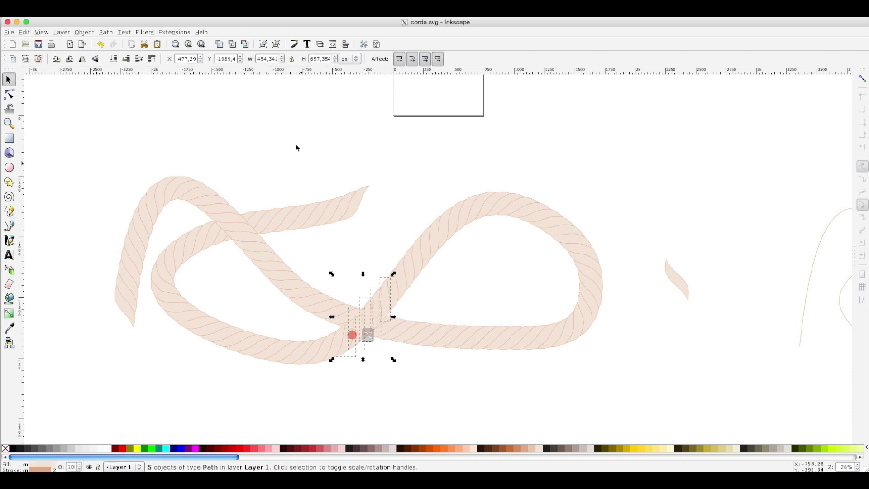
{"action": "left_click", "coordinate": [152, 60]}
{"action": "key", "text": "ctrl+z"}
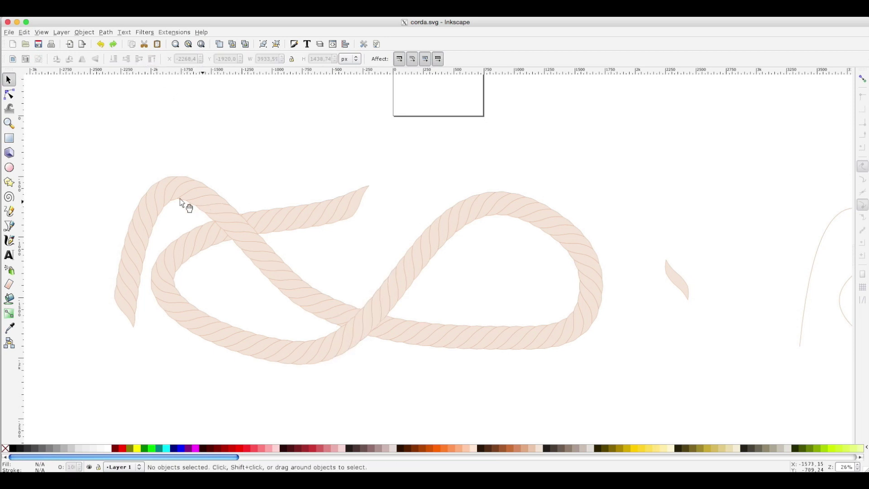
{"action": "left_click", "coordinate": [166, 196]}
Group all rope pieces, duplicate the group, make it black, and lower it beneath the rope
{"action": "left_click_drag", "start_coordinate": [81, 144], "coordinate": [641, 388]}
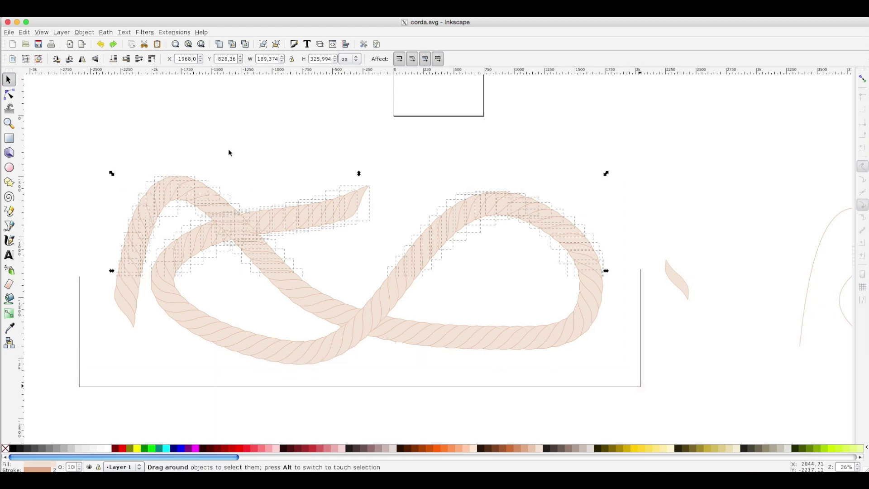
{"action": "left_click", "coordinate": [84, 32]}
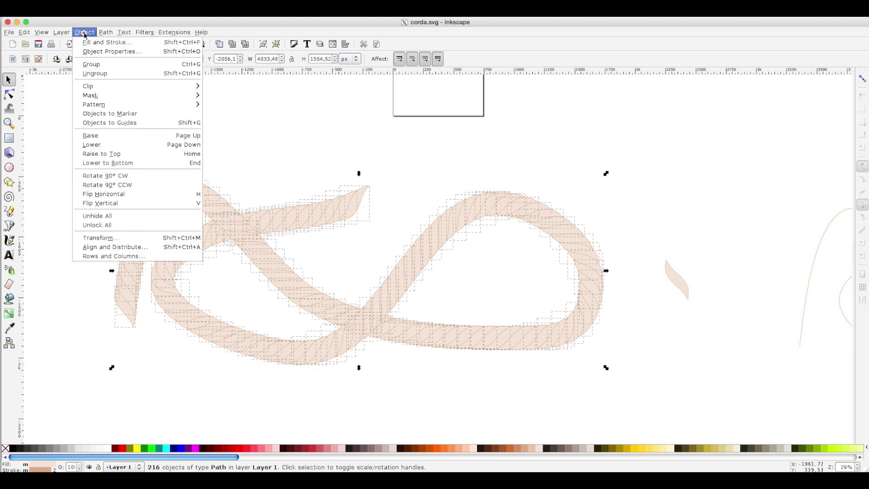
{"action": "left_click", "coordinate": [93, 65]}
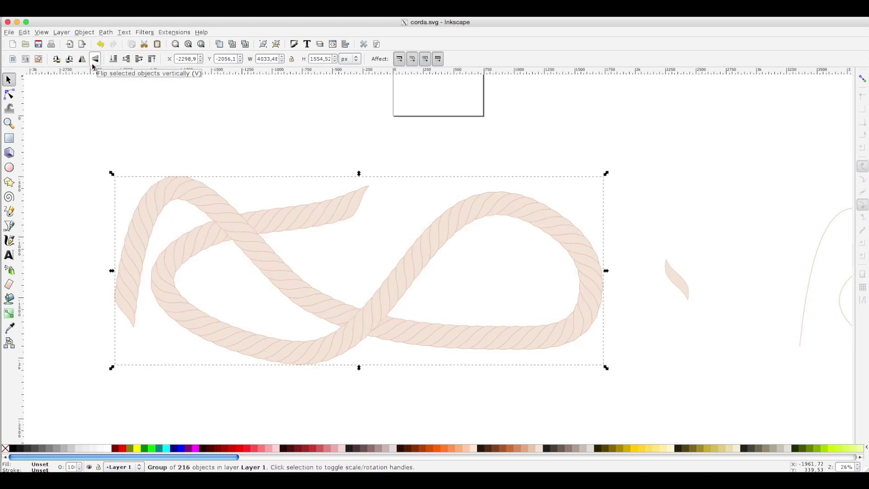
{"action": "key", "text": "ctrl+d"}
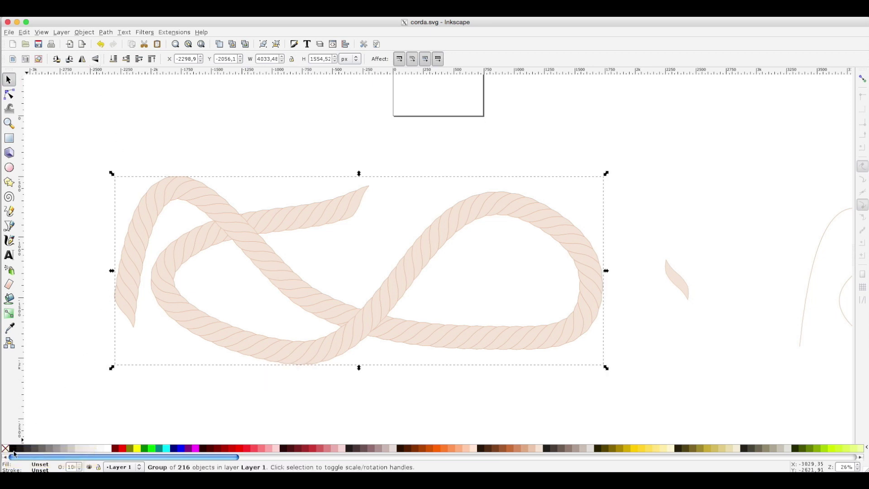
{"action": "left_click", "coordinate": [13, 450]}
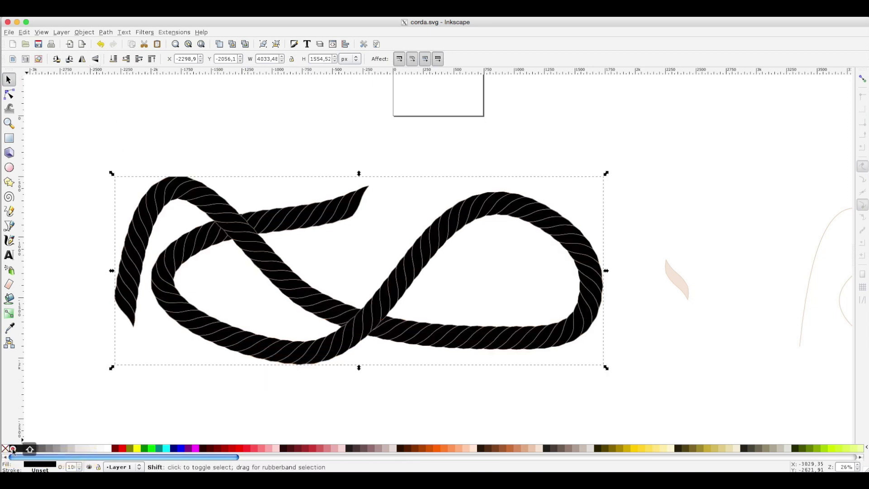
{"action": "left_click", "coordinate": [12, 450], "text": "shift"}
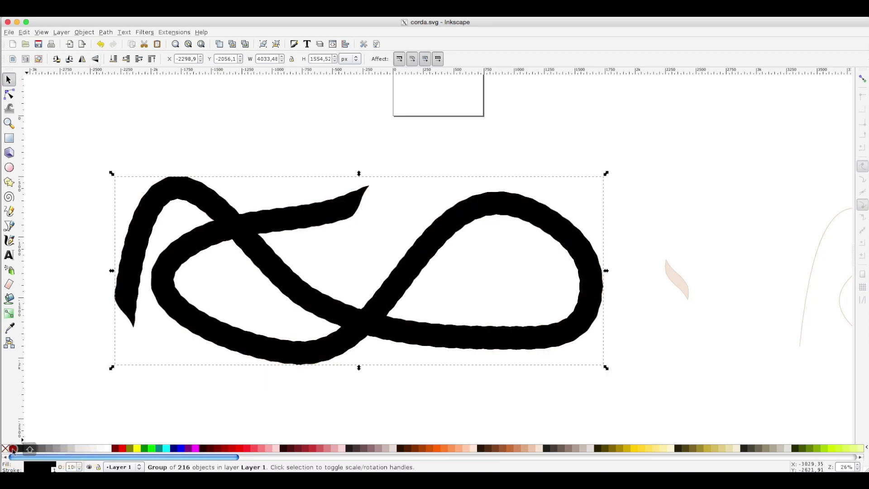
{"action": "left_click", "coordinate": [113, 59]}
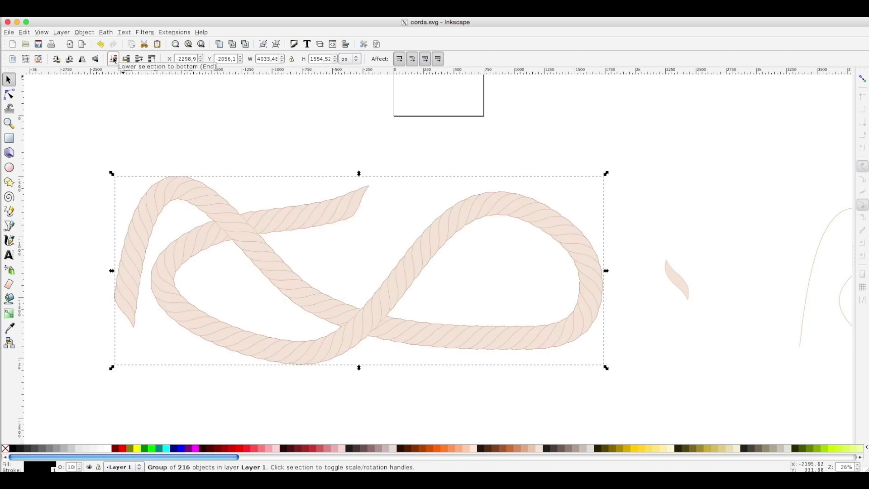
Nudge the black shadow down two steps, blur it 0.5, and move the thin curve onto the rope
{"action": "key", "text": "Down"}
{"action": "key", "text": "Down"}
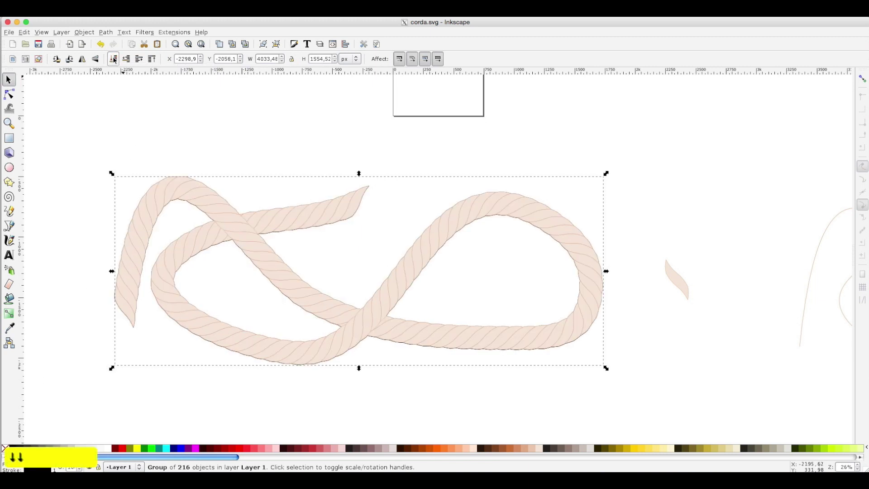
{"action": "key", "text": "Down"}
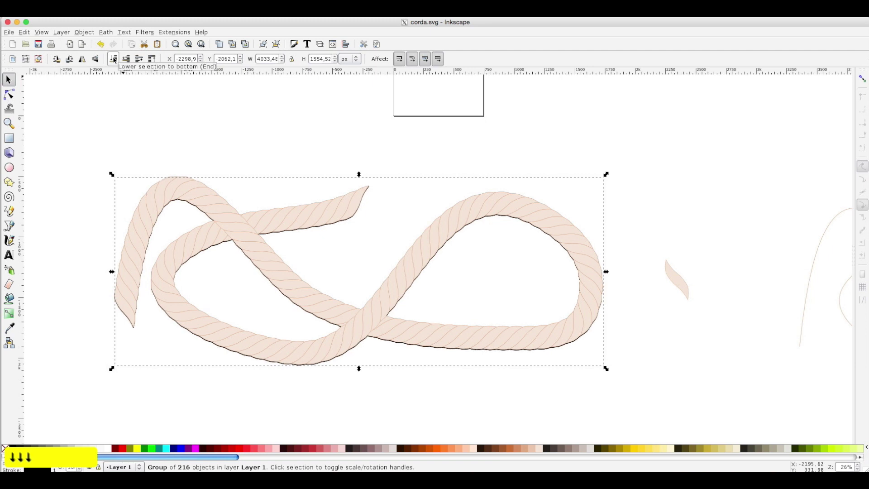
{"action": "left_click", "coordinate": [292, 43]}
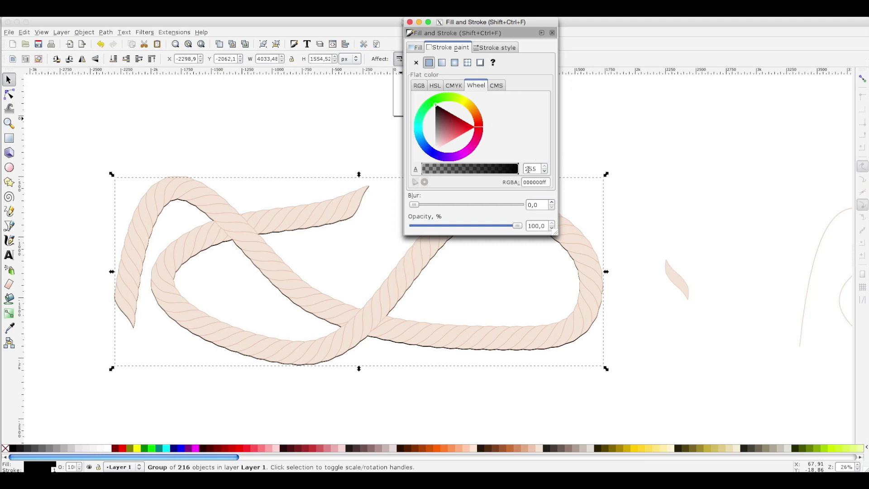
{"action": "left_click", "coordinate": [536, 205]}
{"action": "type", "text": "5"}
{"action": "key", "text": "Return"}
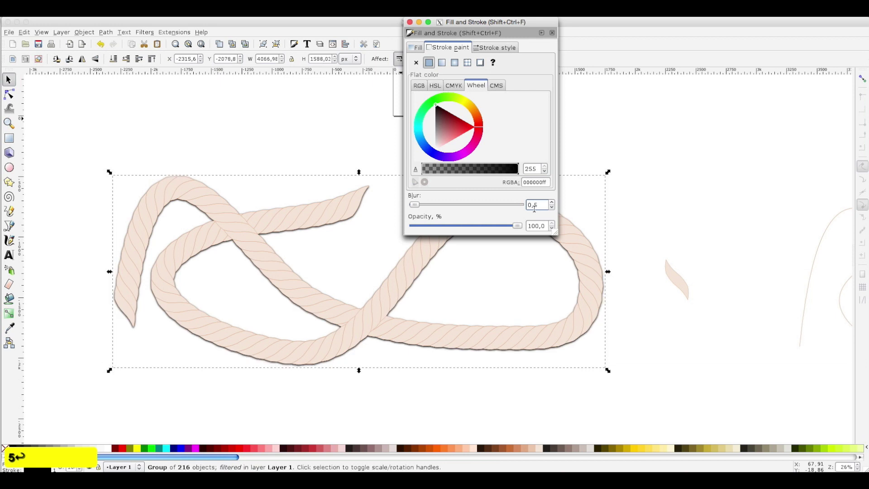
{"action": "left_click", "coordinate": [411, 21]}
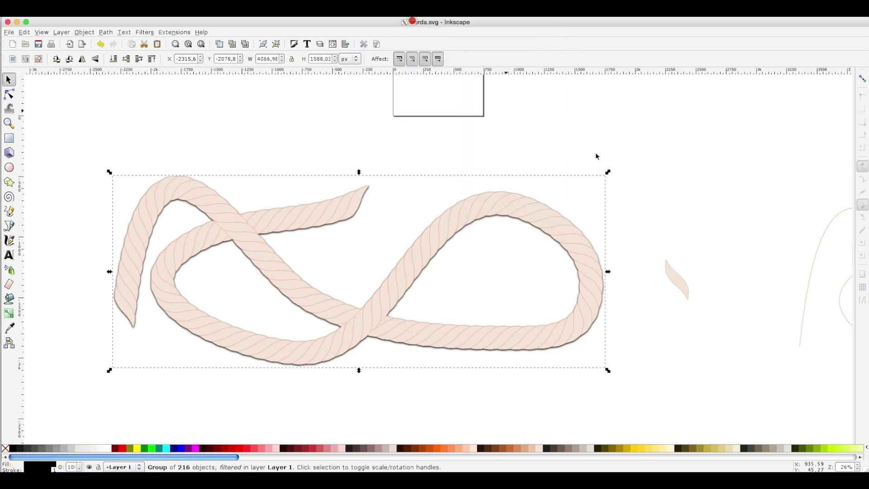
{"action": "left_click", "coordinate": [835, 219]}
{"action": "left_click_drag", "start_coordinate": [835, 219], "coordinate": [200, 192]}
Raise the thin curve on top with a white 16 px stroke, aligned on the rope and blurred 1.0
{"action": "left_click", "coordinate": [153, 59]}
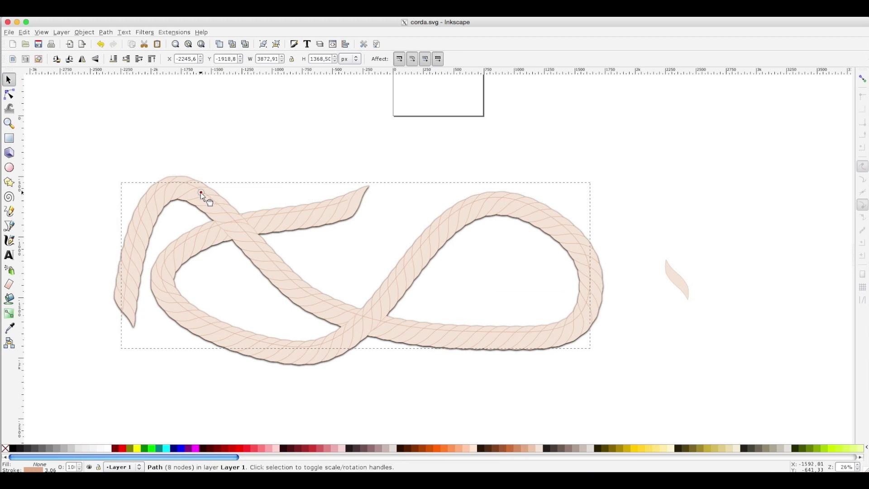
{"action": "left_click", "coordinate": [108, 449], "text": "shift"}
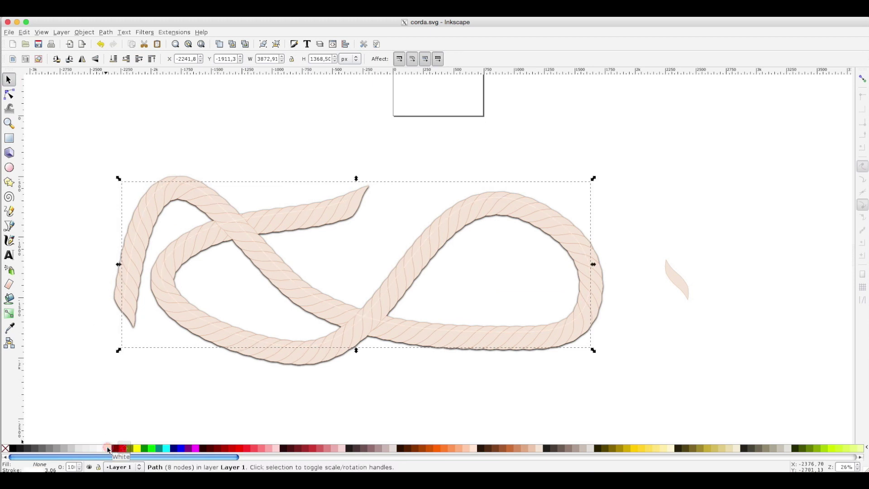
{"action": "right_click", "coordinate": [50, 470]}
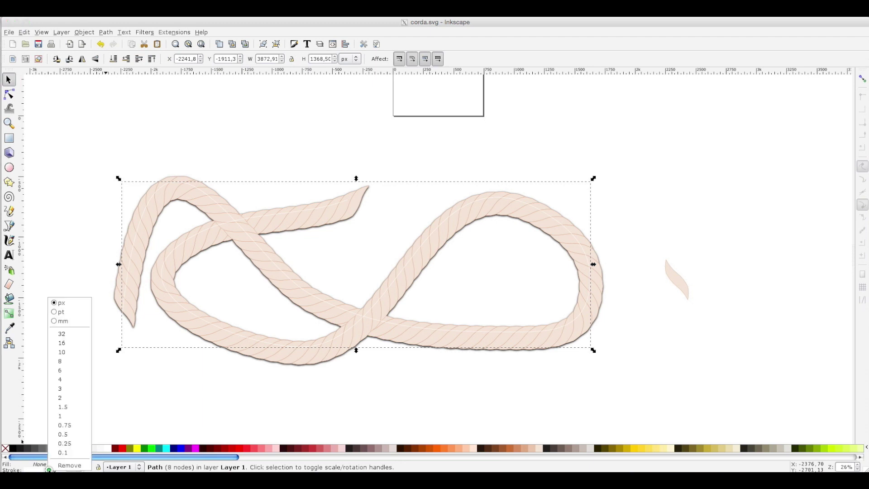
{"action": "left_click", "coordinate": [64, 340]}
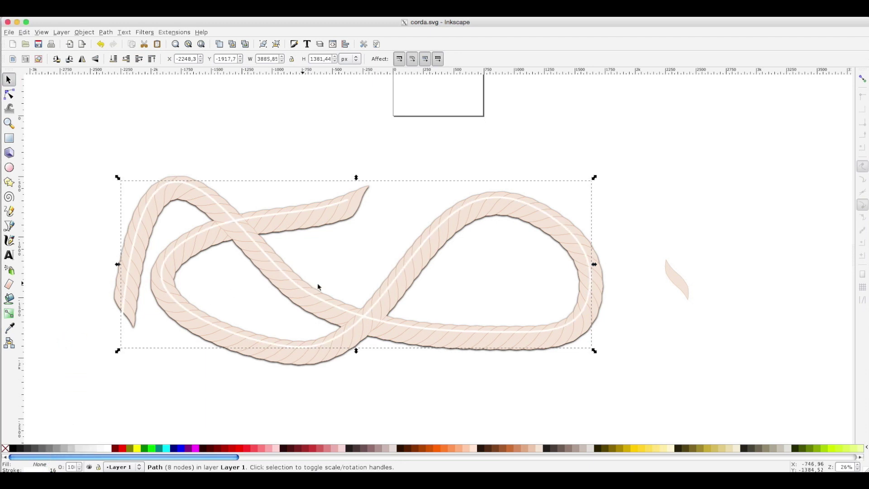
{"action": "left_click_drag", "start_coordinate": [313, 295], "coordinate": [311, 293]}
{"action": "left_click", "coordinate": [294, 43]}
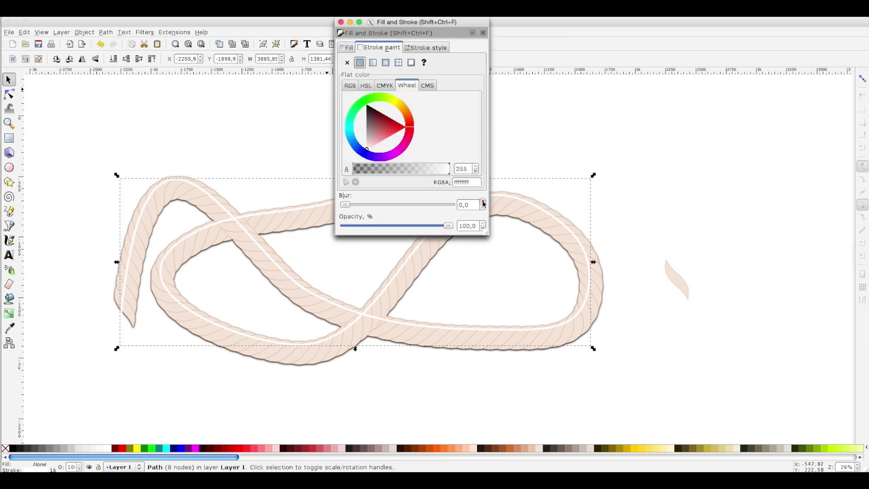
{"action": "left_click", "coordinate": [483, 202]}
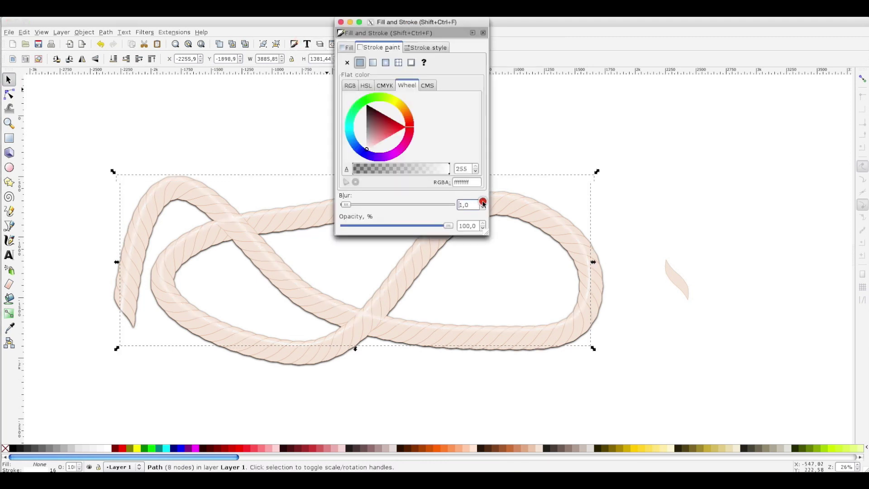
{"action": "left_click", "coordinate": [341, 22]}
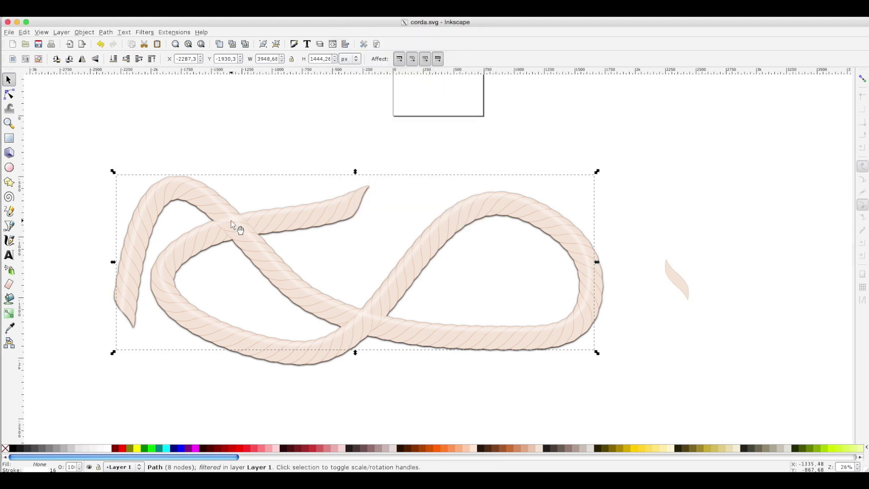
Add nodes on both sides of the upper-left crossing on the highlight line
{"action": "left_click", "coordinate": [14, 97]}
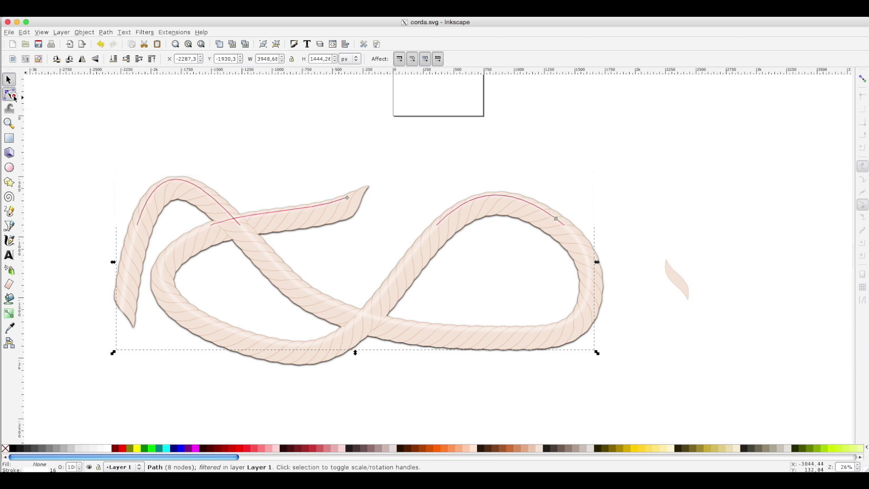
{"action": "left_click", "coordinate": [217, 225]}
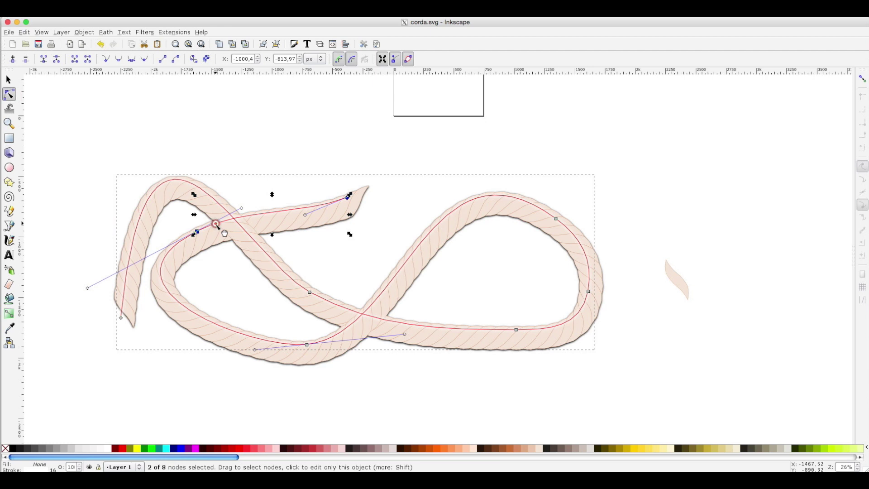
{"action": "double_click", "coordinate": [216, 224]}
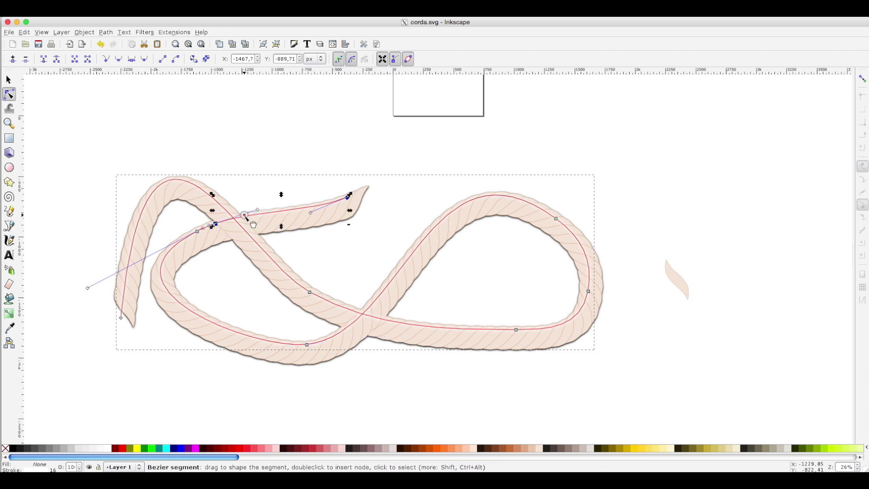
{"action": "double_click", "coordinate": [245, 216]}
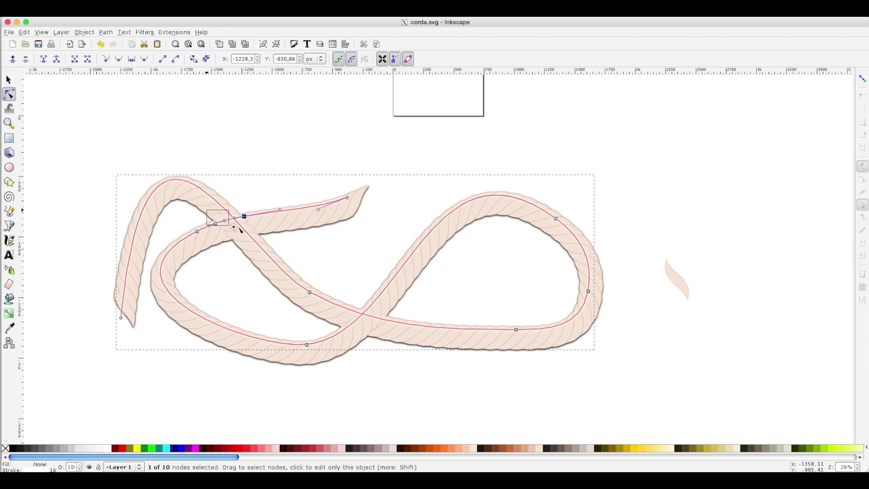
{"action": "left_click", "coordinate": [215, 224], "text": "shift"}
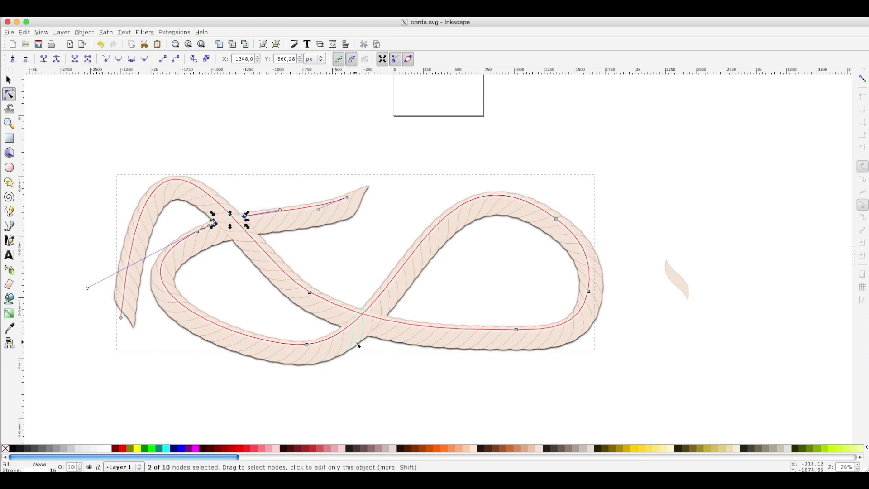
Add nodes at the centre crossing and delete the highlight segment between the crossing nodes
{"action": "left_click", "coordinate": [385, 321]}
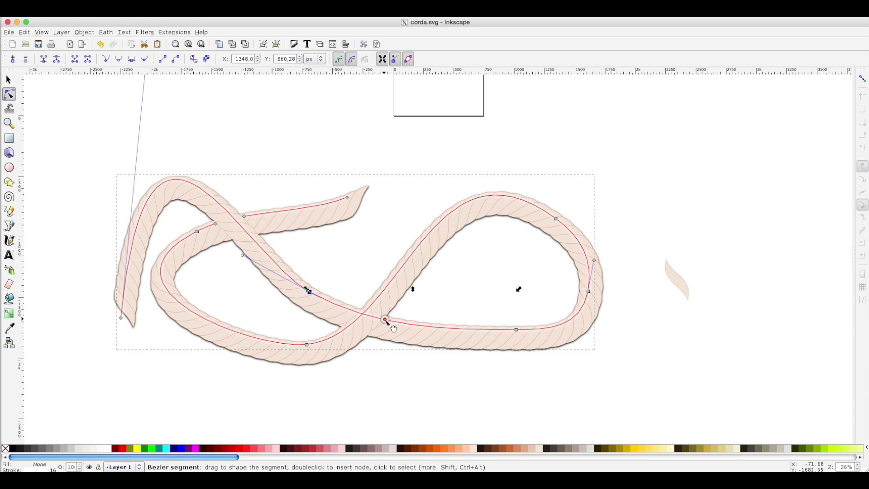
{"action": "left_click", "coordinate": [357, 313]}
{"action": "double_click", "coordinate": [357, 313]}
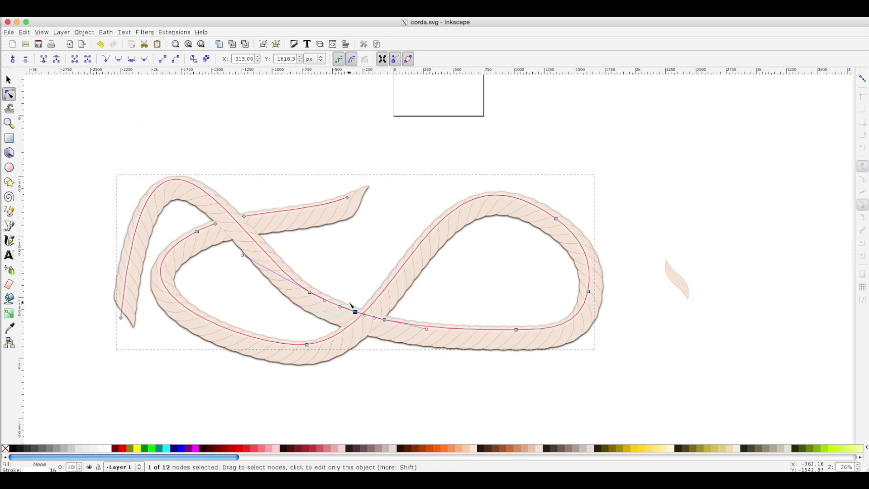
{"action": "left_click_drag", "start_coordinate": [348, 301], "coordinate": [388, 330]}
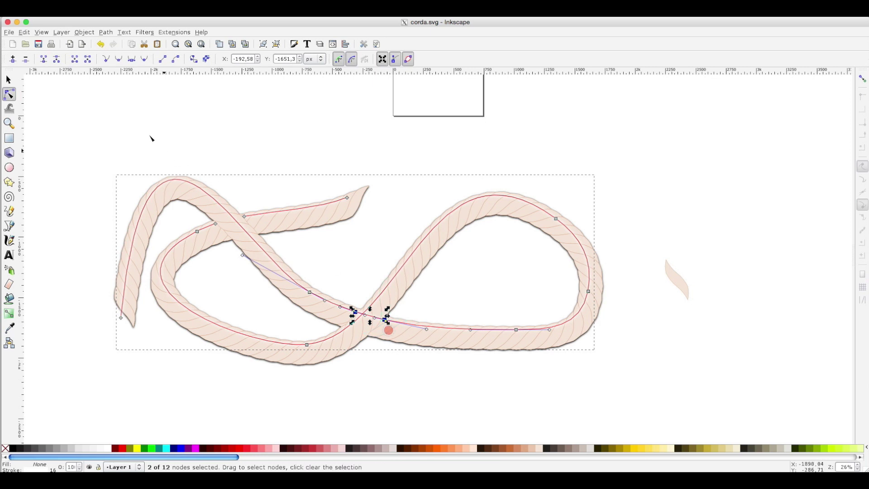
{"action": "left_click", "coordinate": [90, 62]}
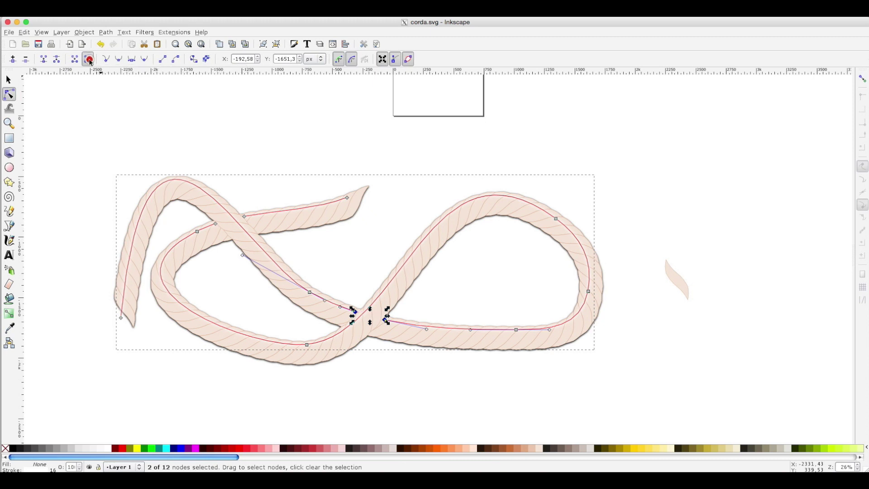
{"action": "left_click", "coordinate": [14, 85]}
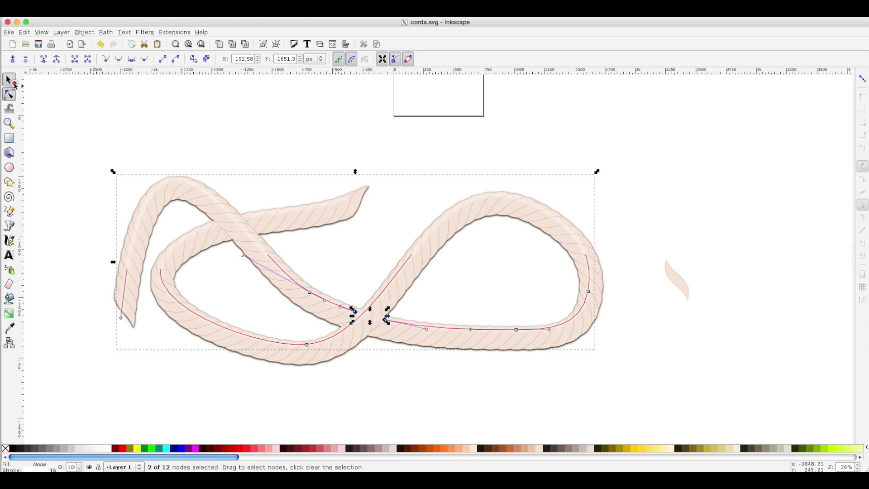
{"action": "left_click", "coordinate": [210, 115]}
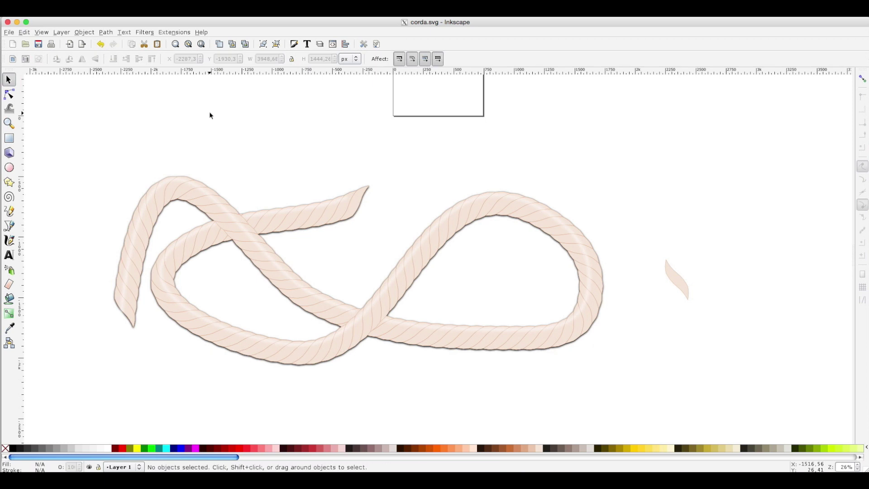